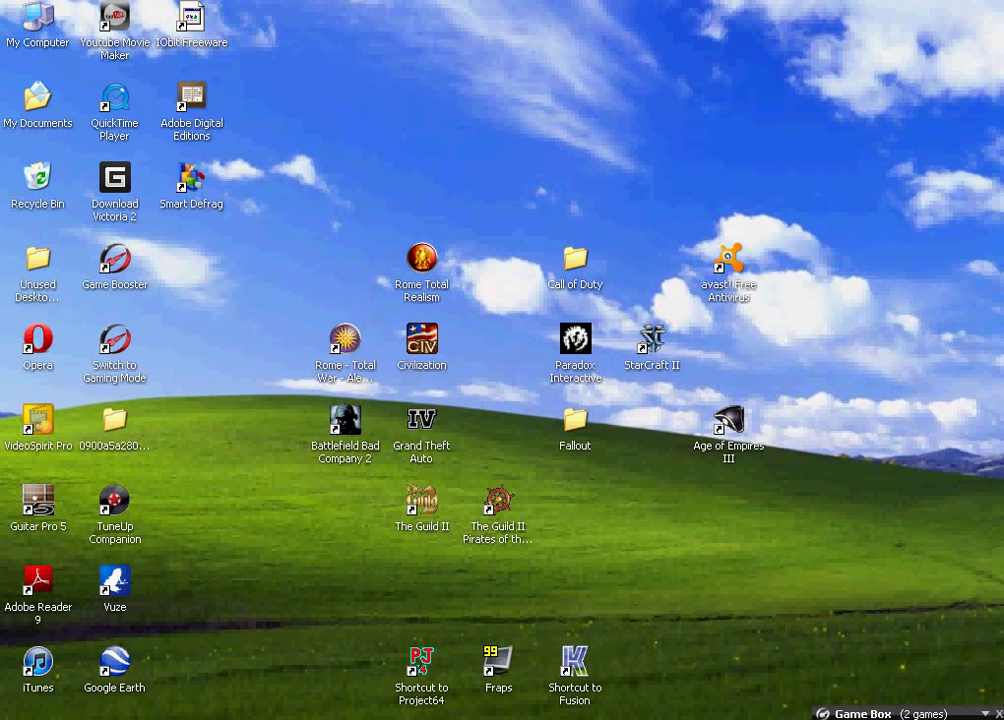
Search the web for jsgme in Opera, then switch to the Paradox Interactive games folder.
left_click(279, 716)
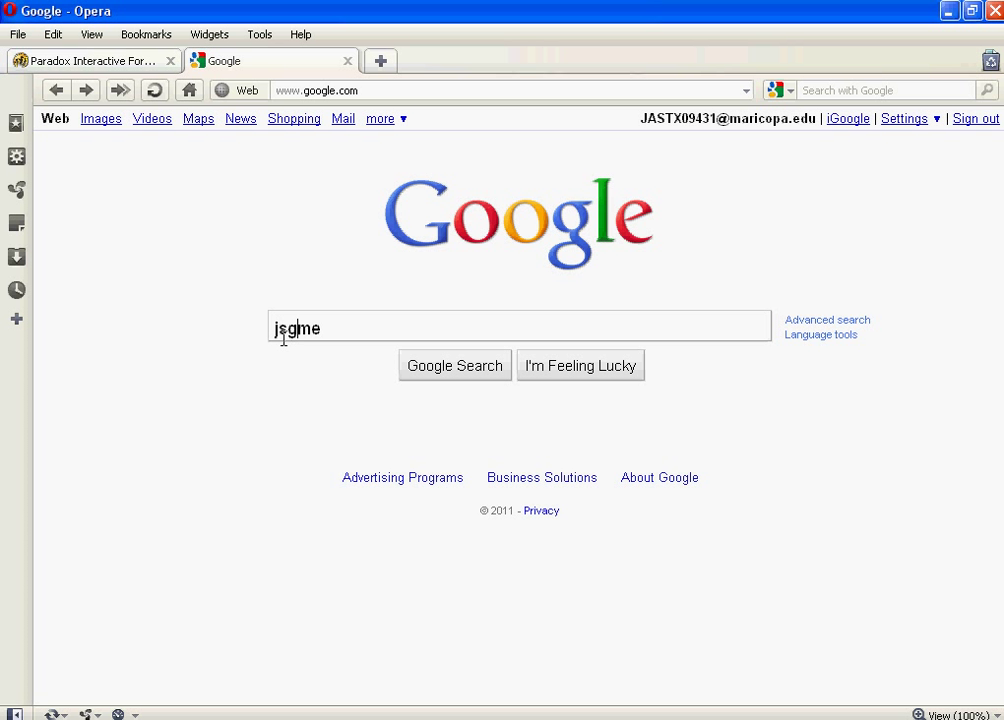
key("Return")
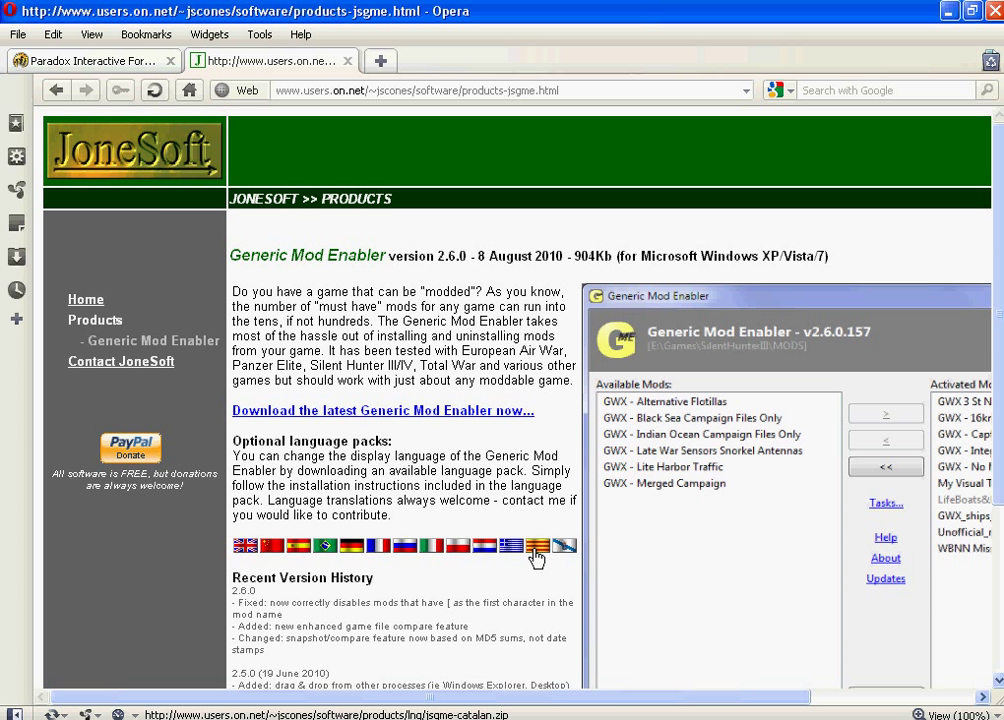
key("alt+Tab")
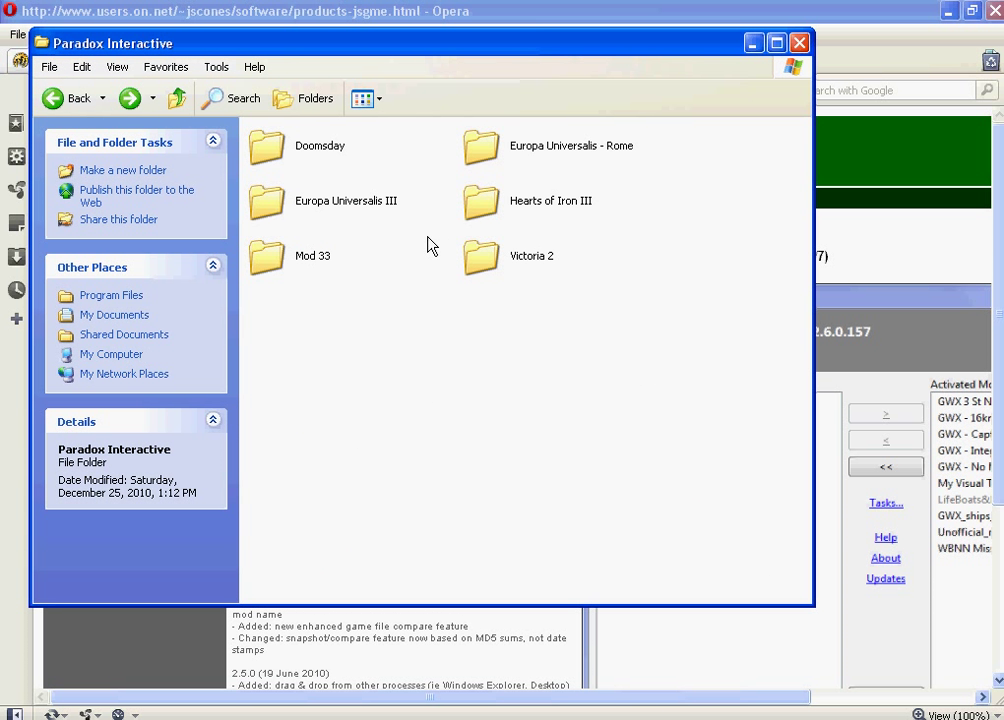
Enter the Doomsday folder and launch the JSGME application showing Kaiserreich activated.
double_click(273, 152)
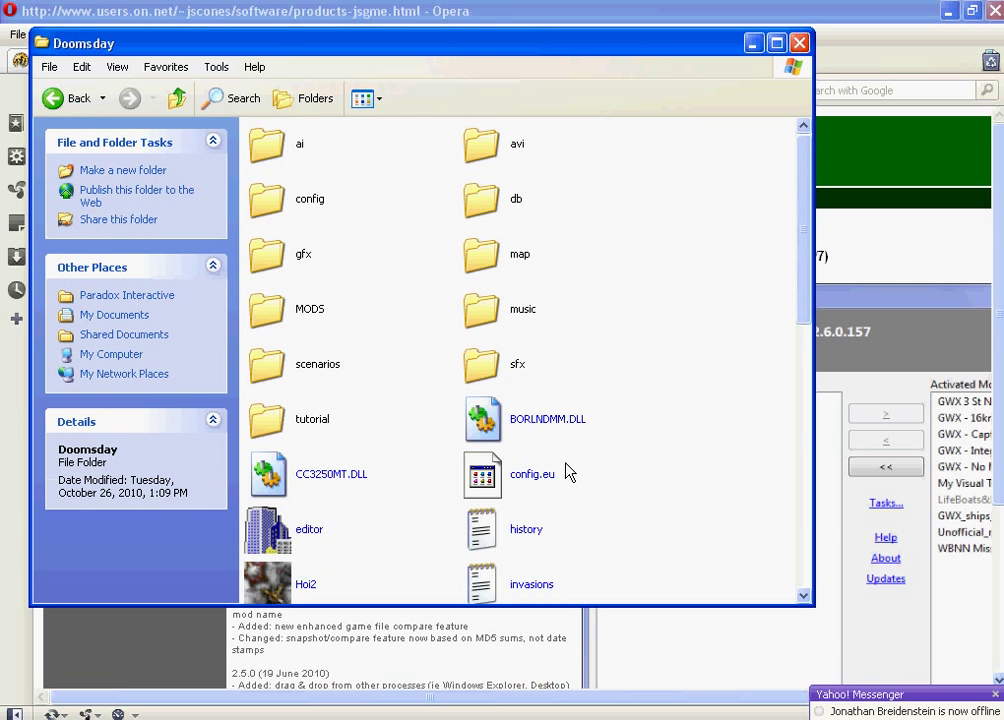
scroll(645, 527, "down", 5)
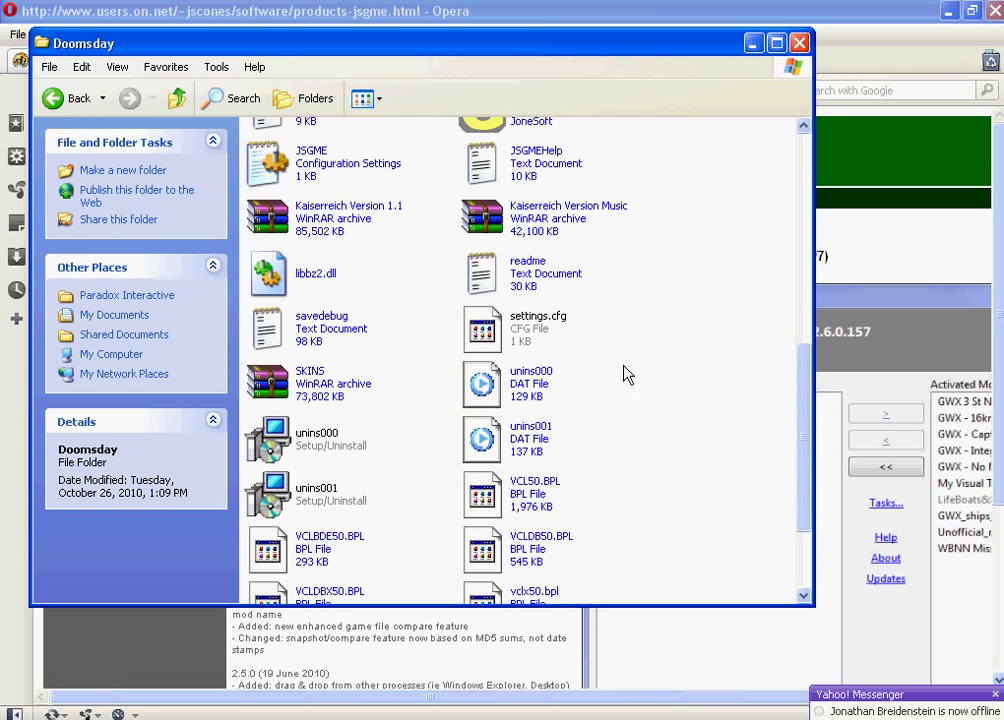
scroll(620, 400, "down", 3)
scroll(503, 500, "up", 5)
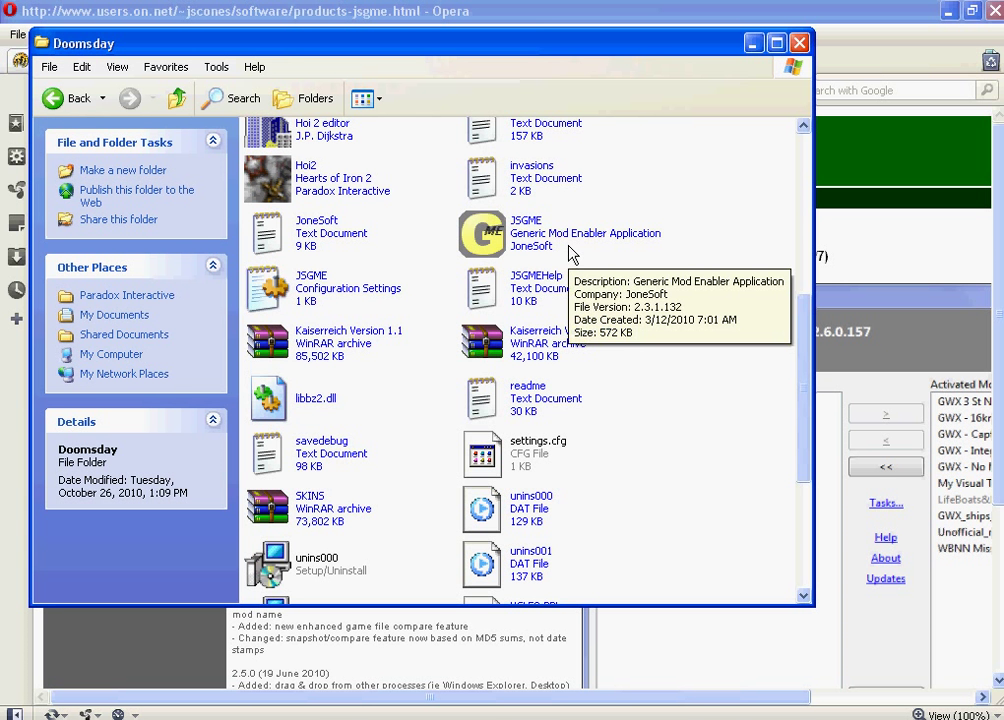
scroll(590, 248, "up", 3)
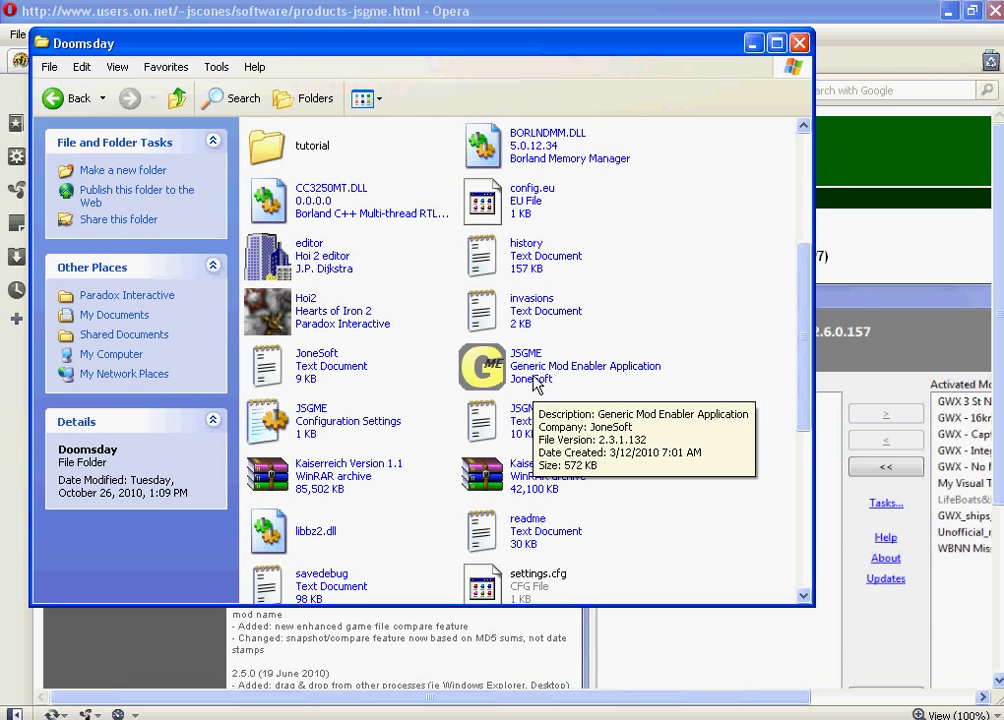
scroll(537, 400, "up", 3)
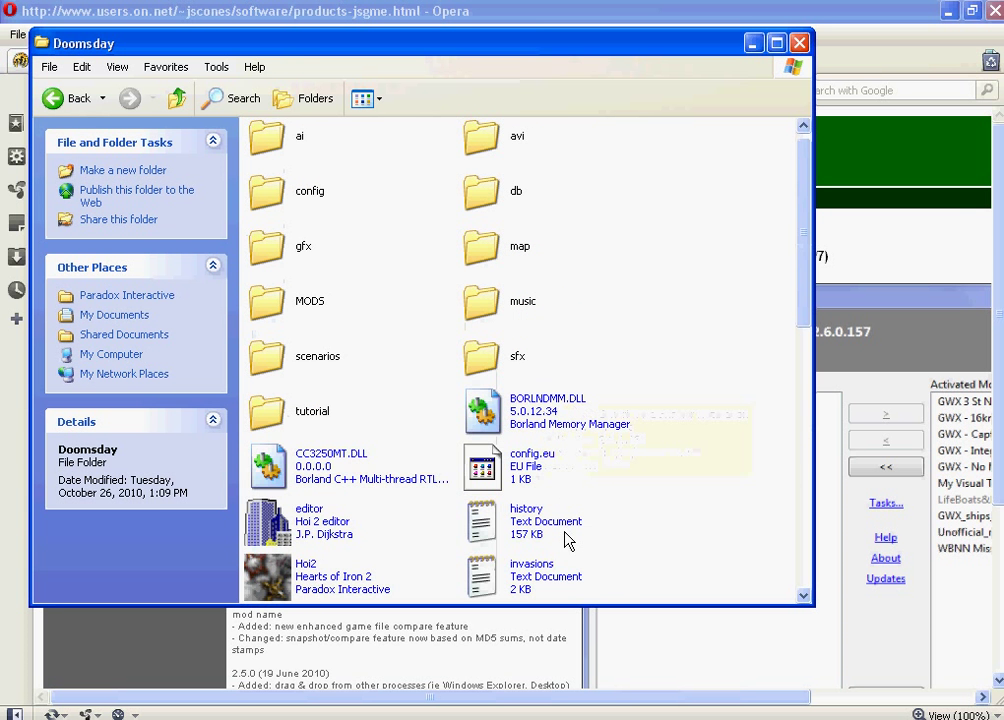
scroll(537, 420, "down", 3)
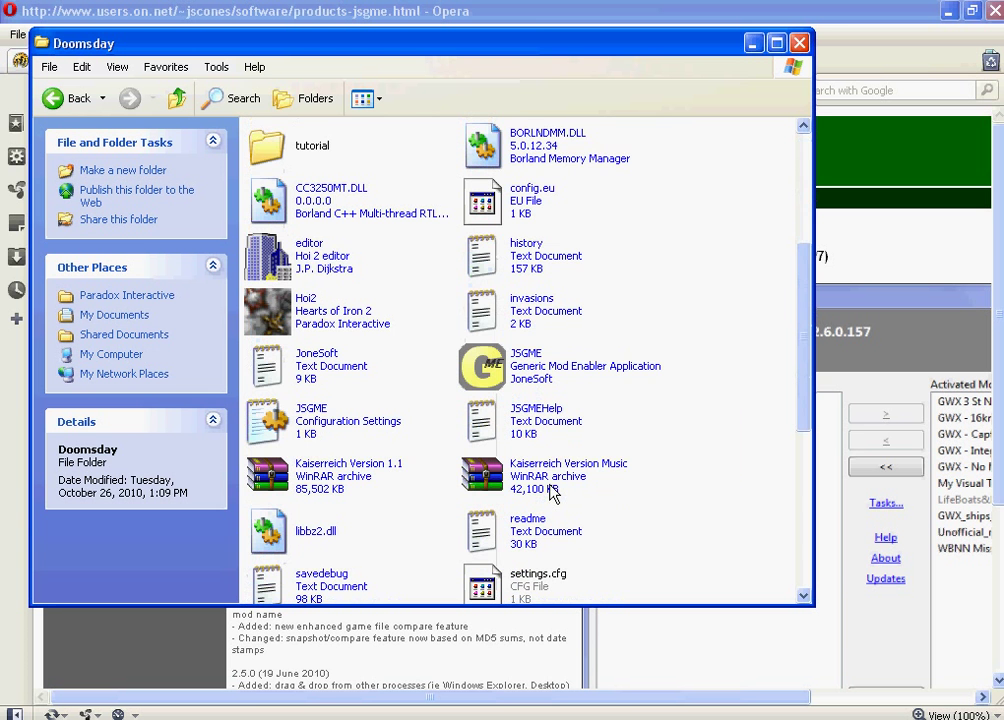
double_click(530, 365)
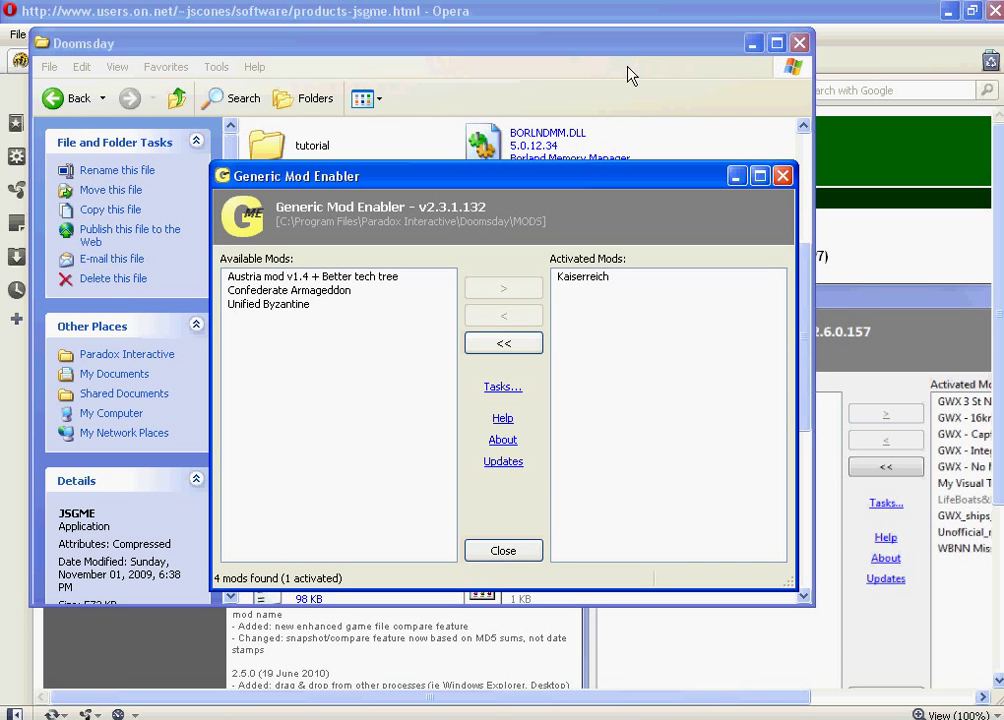
key("Escape")
scroll(340, 330, "up", 5)
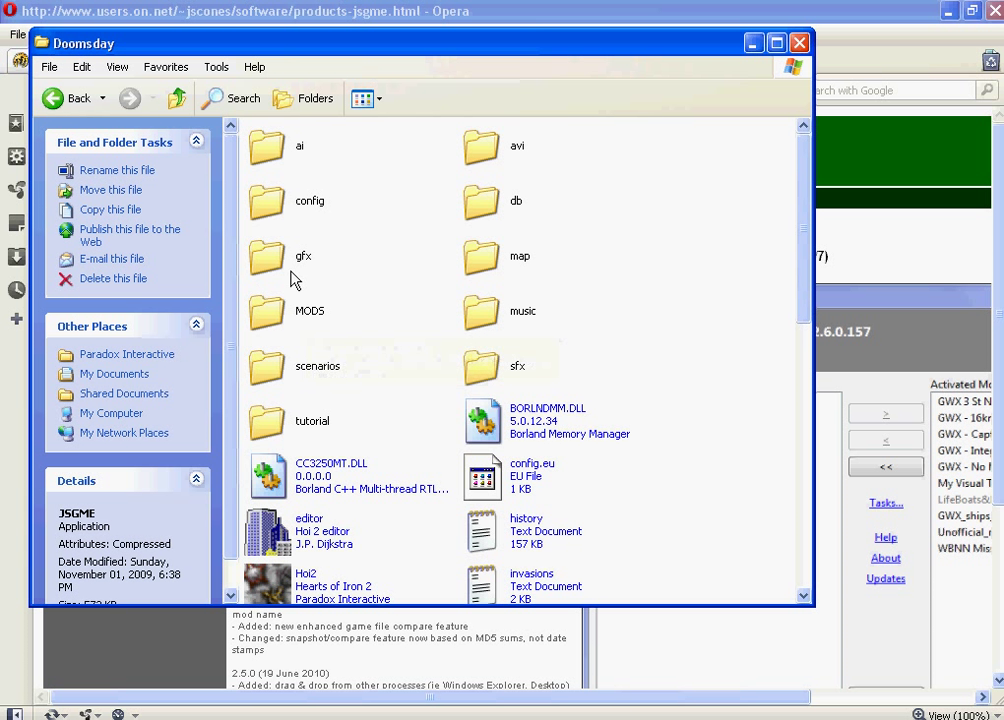
View the Doomsday MODS folder contents, then return to the Paradox forums page in Opera.
double_click(270, 320)
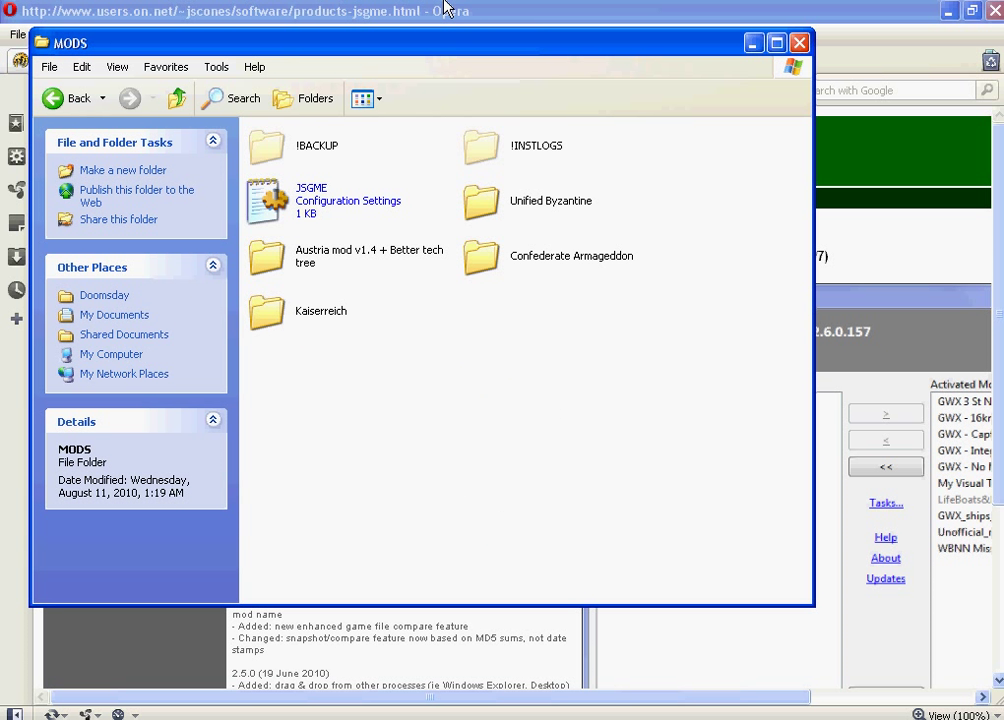
left_click(556, 22)
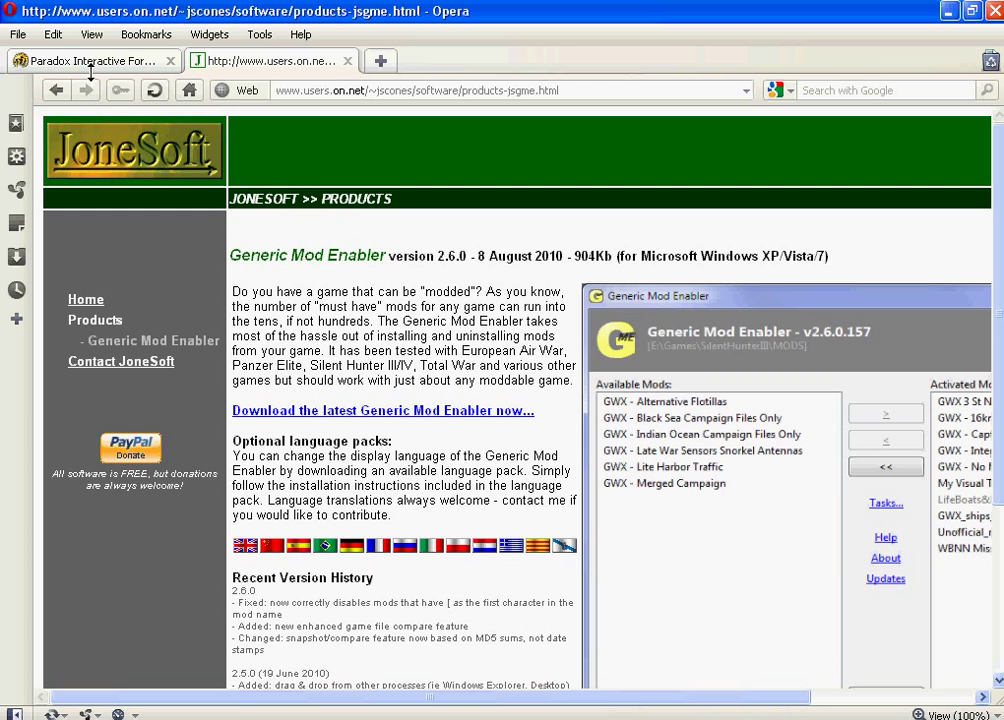
left_click(93, 61)
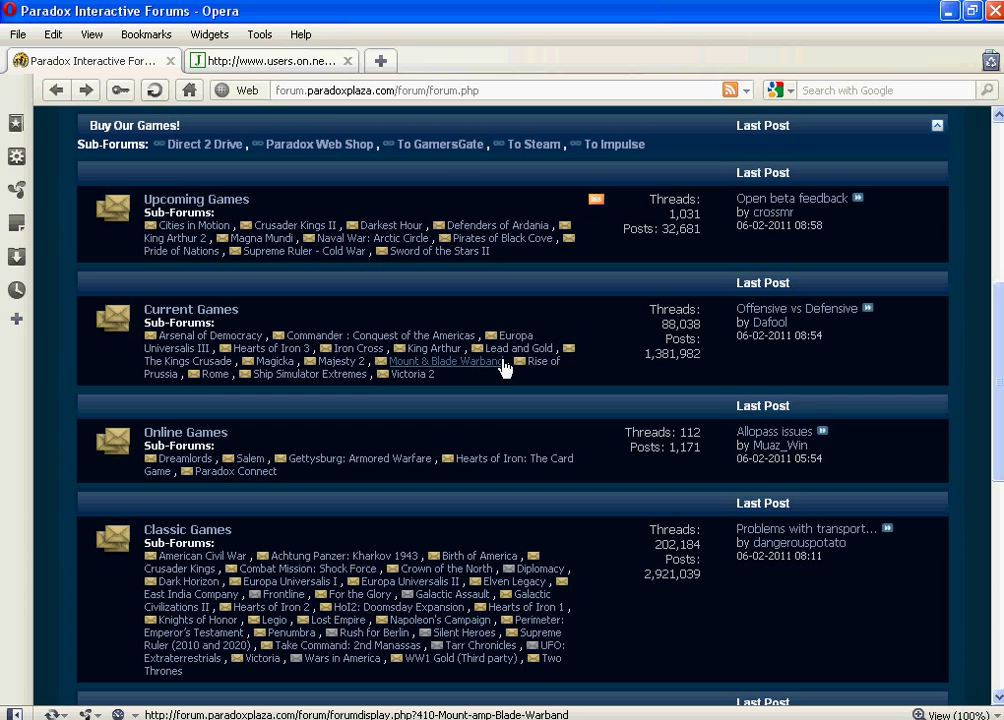
scroll(385, 300, "down", 3)
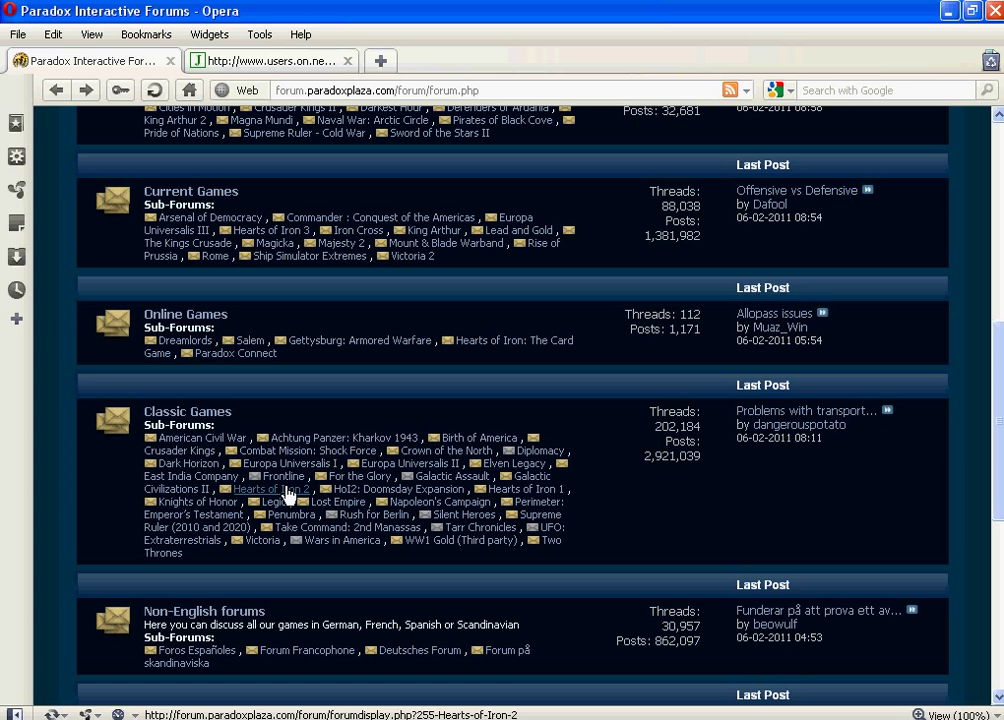
Navigate from HoI2: Doomsday Expansion through Scenarios and modifications into the Kaiserreich sub-forum.
left_click(383, 491)
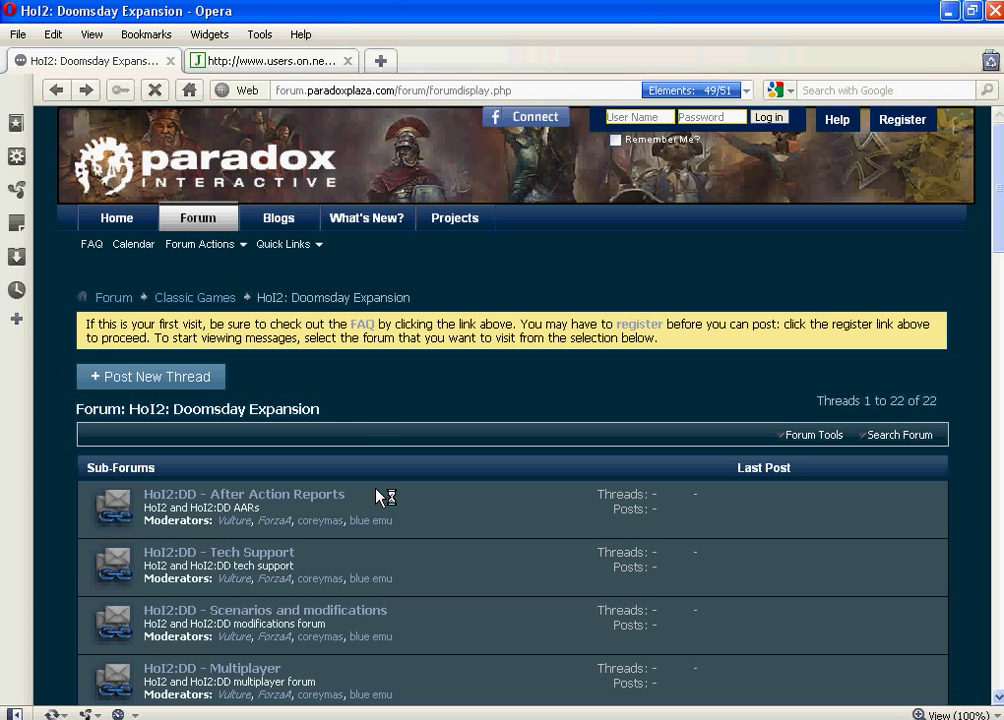
scroll(303, 494, "down", 3)
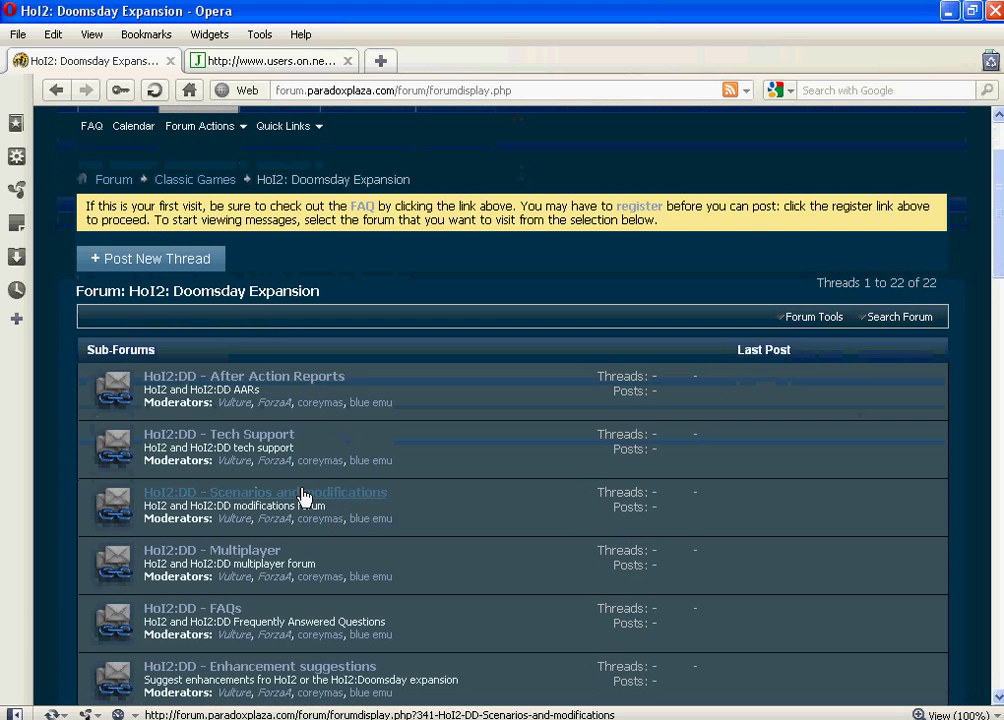
left_click(200, 493)
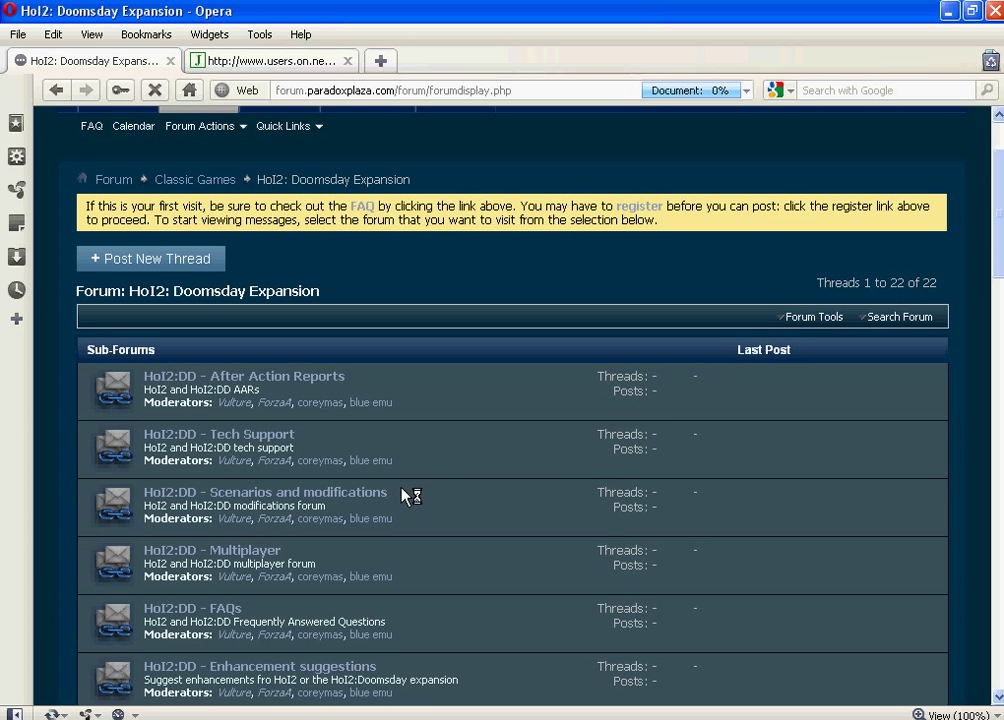
scroll(424, 519, "down", 3)
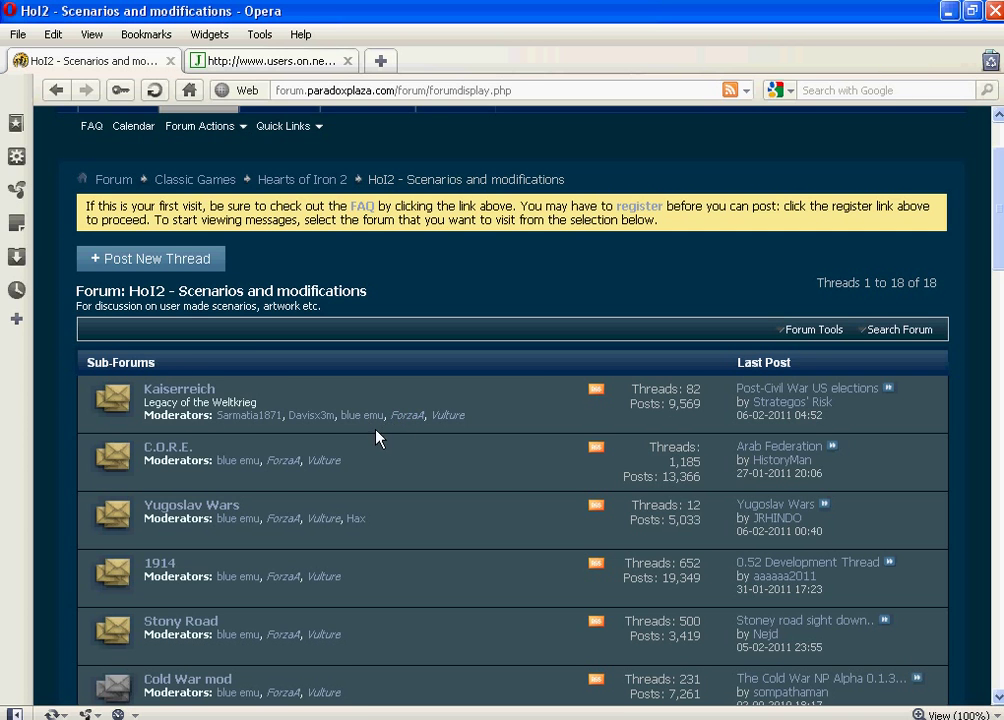
scroll(370, 430, "down", 3)
scroll(169, 305, "down", 6)
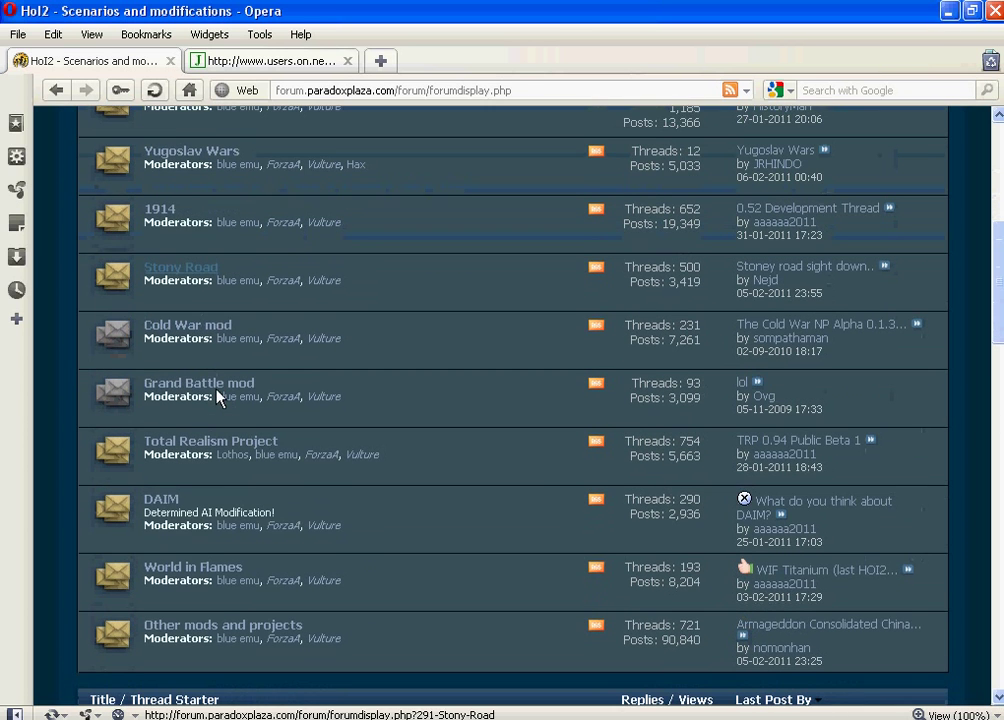
scroll(387, 560, "down", 3)
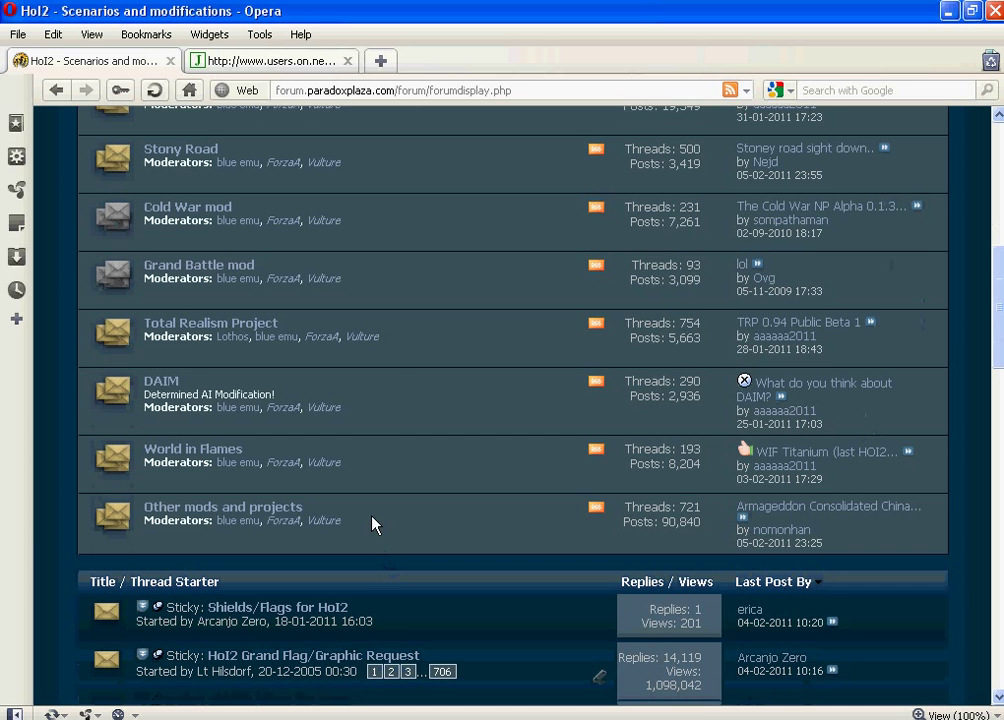
scroll(372, 520, "up", 6)
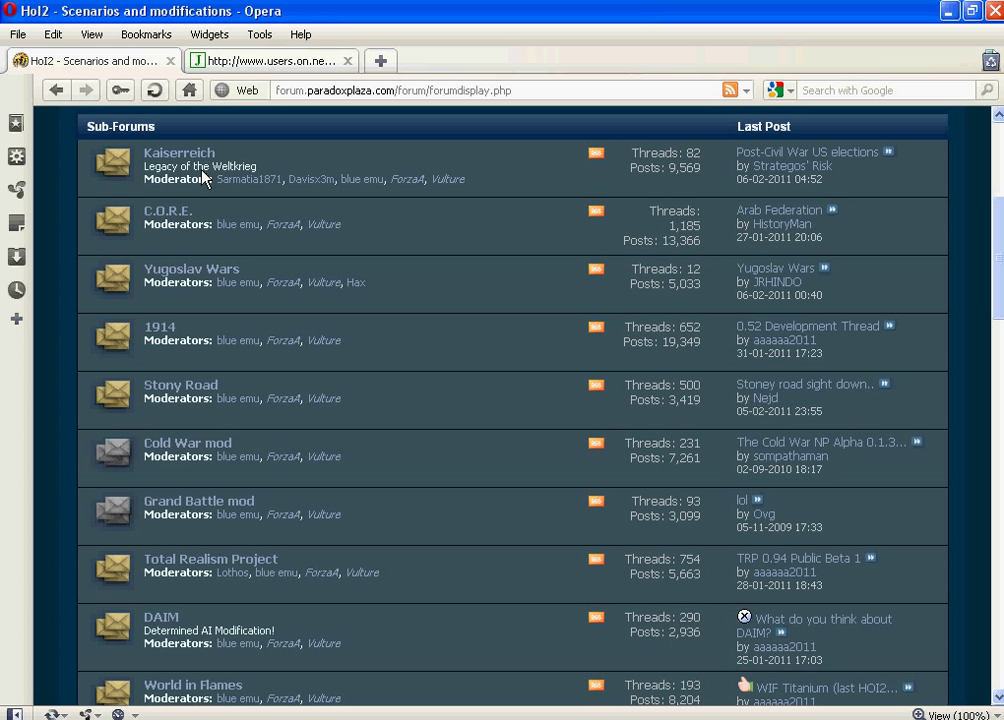
left_click(180, 153)
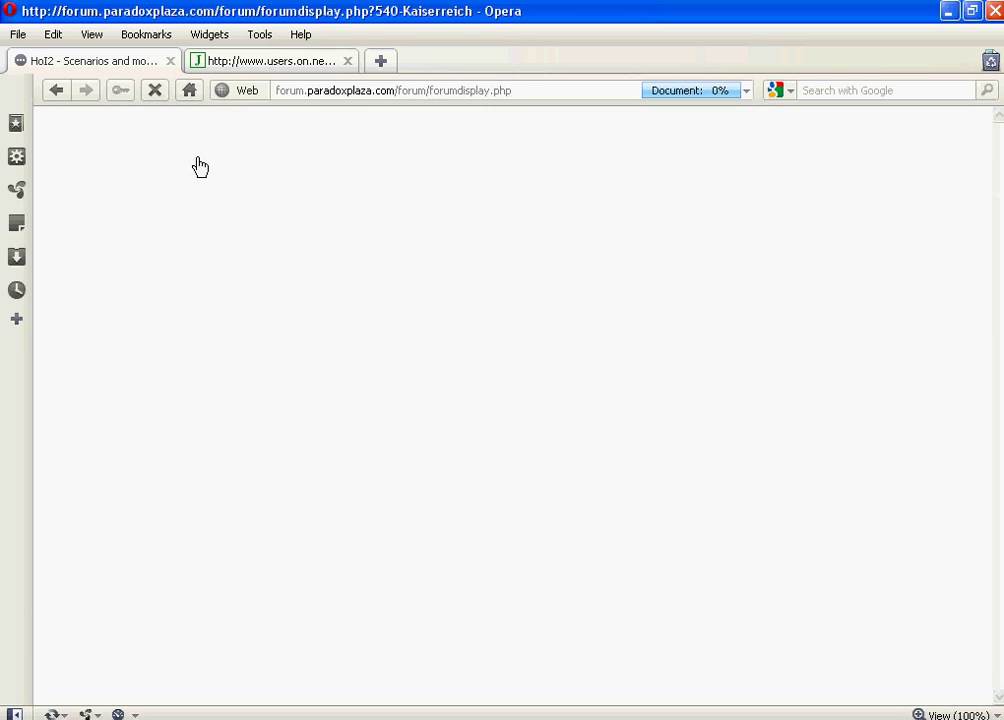
scroll(446, 453, "down", 3)
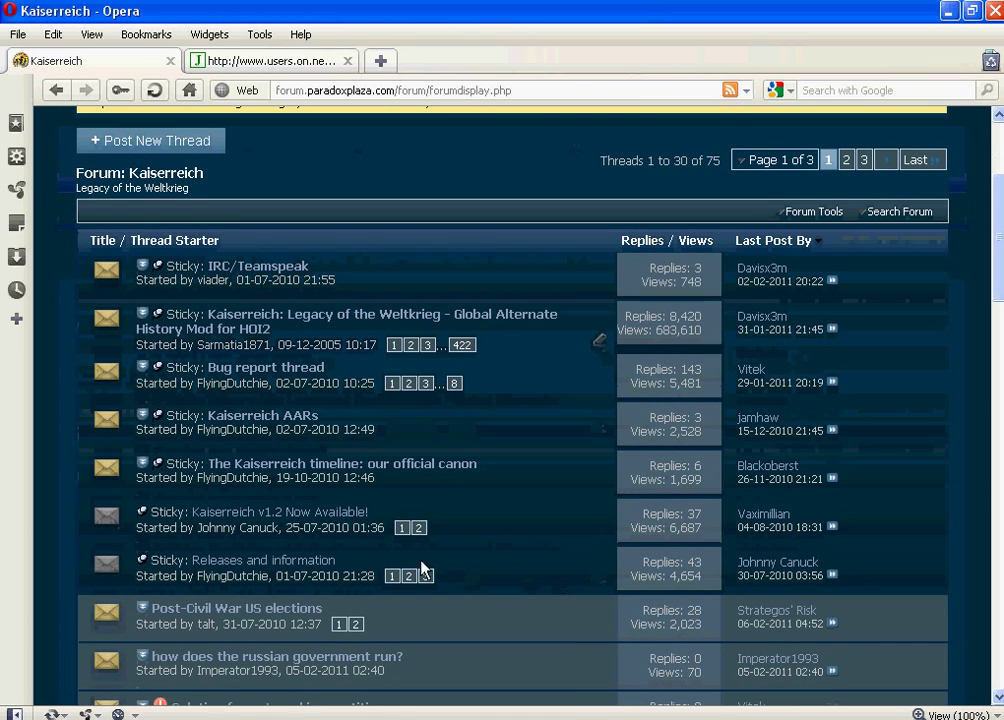
Read the Kaiserreich v1.2 Now Available! thread, then select the Kaiserreich mod folder in Explorer.
left_click(210, 520)
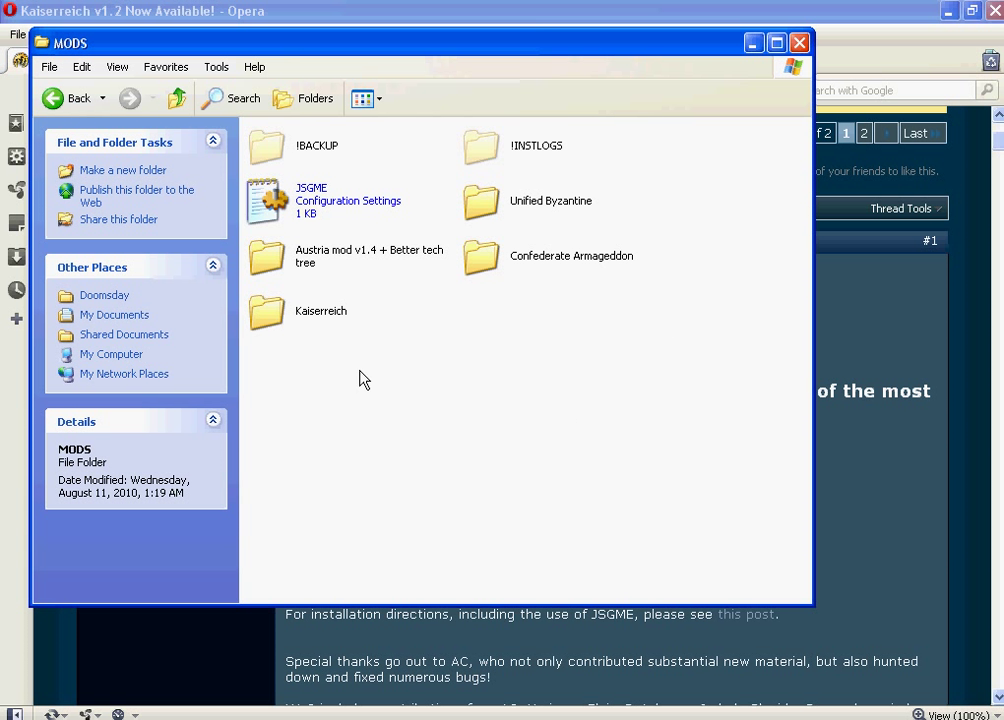
left_click(290, 318)
Browse the Kaiserreich mod's scenarios and gfx subfolders.
double_click(290, 318)
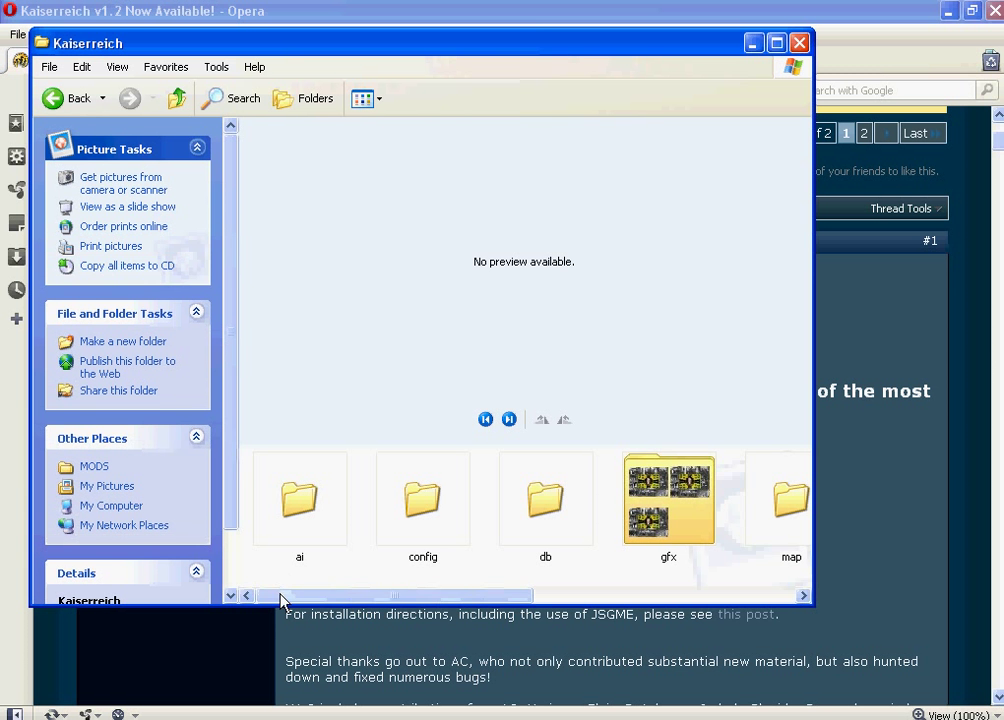
left_click_drag(299, 600, 645, 597)
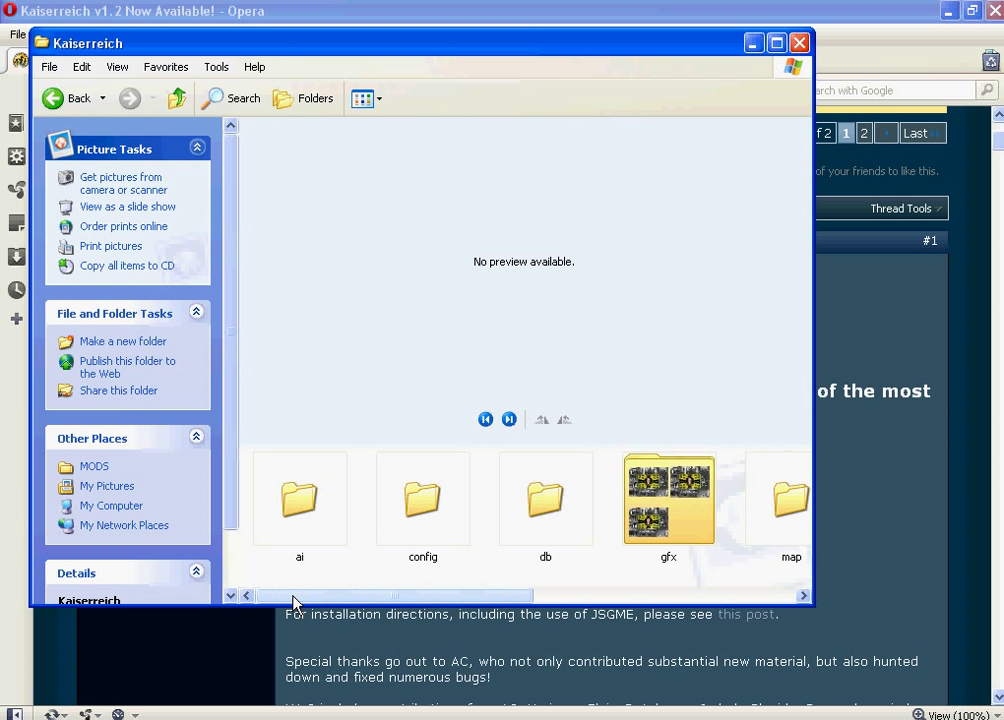
left_click_drag(565, 596, 522, 596)
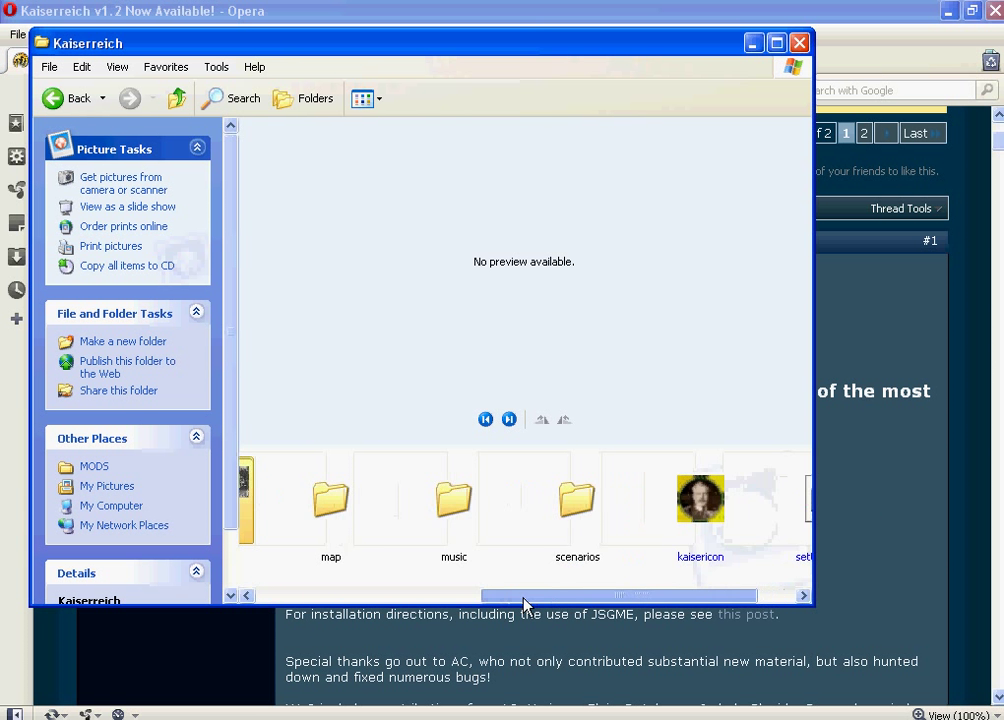
double_click(636, 505)
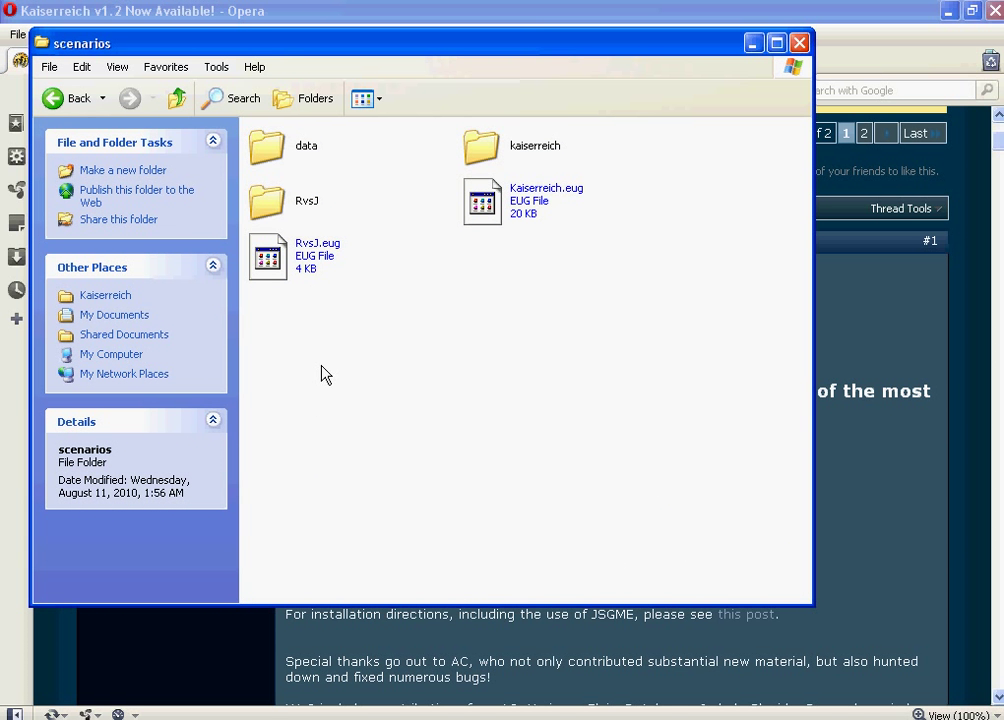
left_click(55, 99)
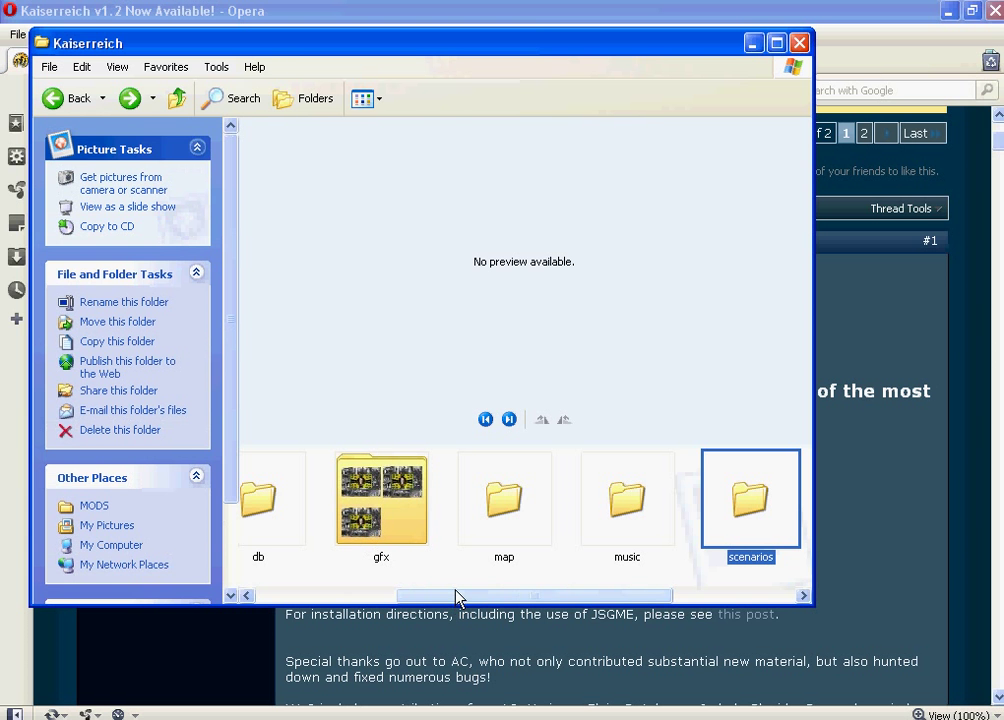
double_click(360, 540)
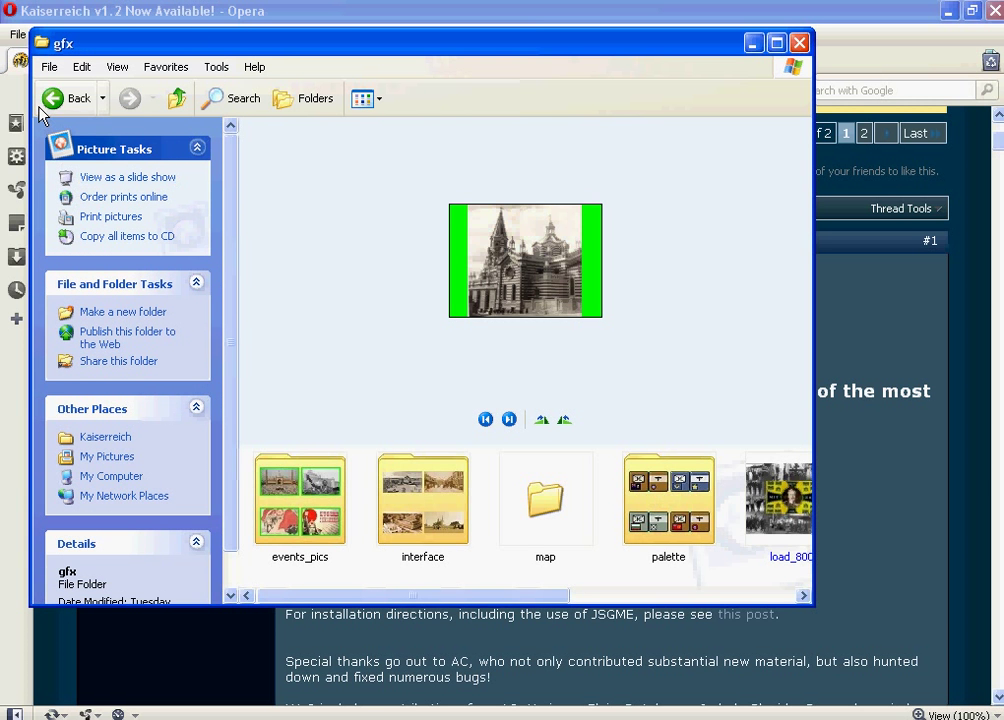
left_click(55, 99)
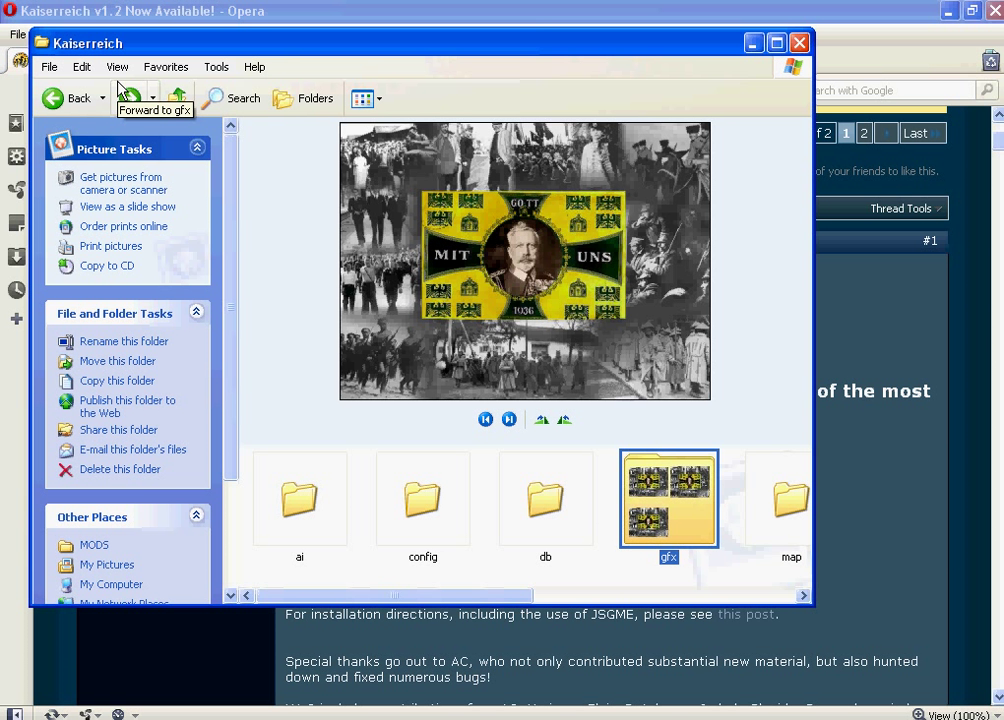
Return up to the Doomsday folder and launch the Generic Mod Enabler again.
left_click(55, 98)
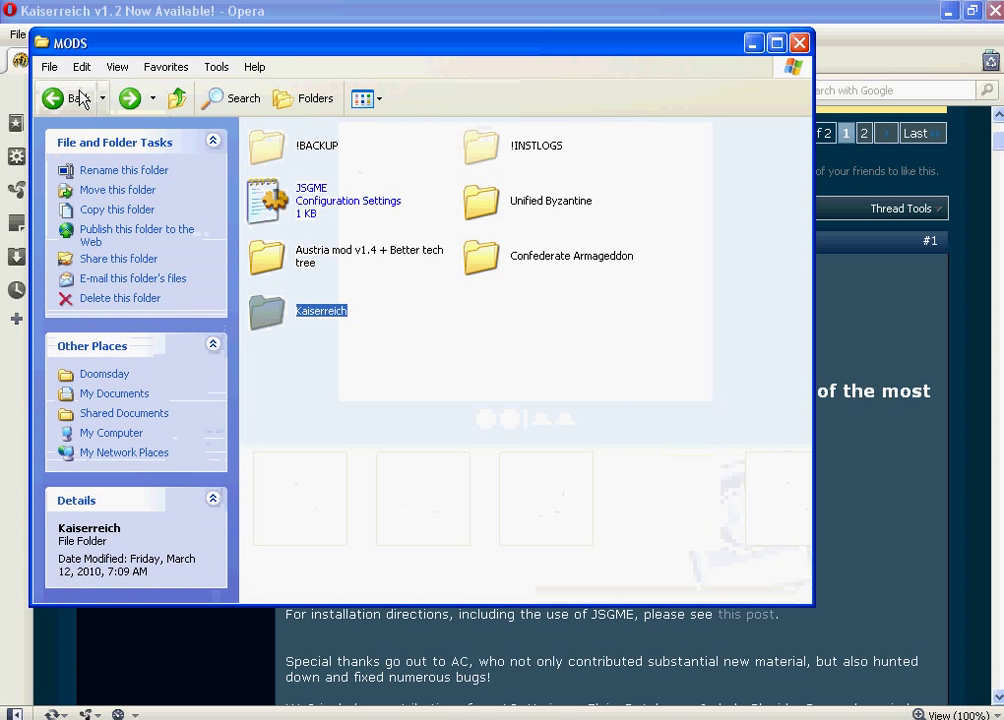
left_click(55, 98)
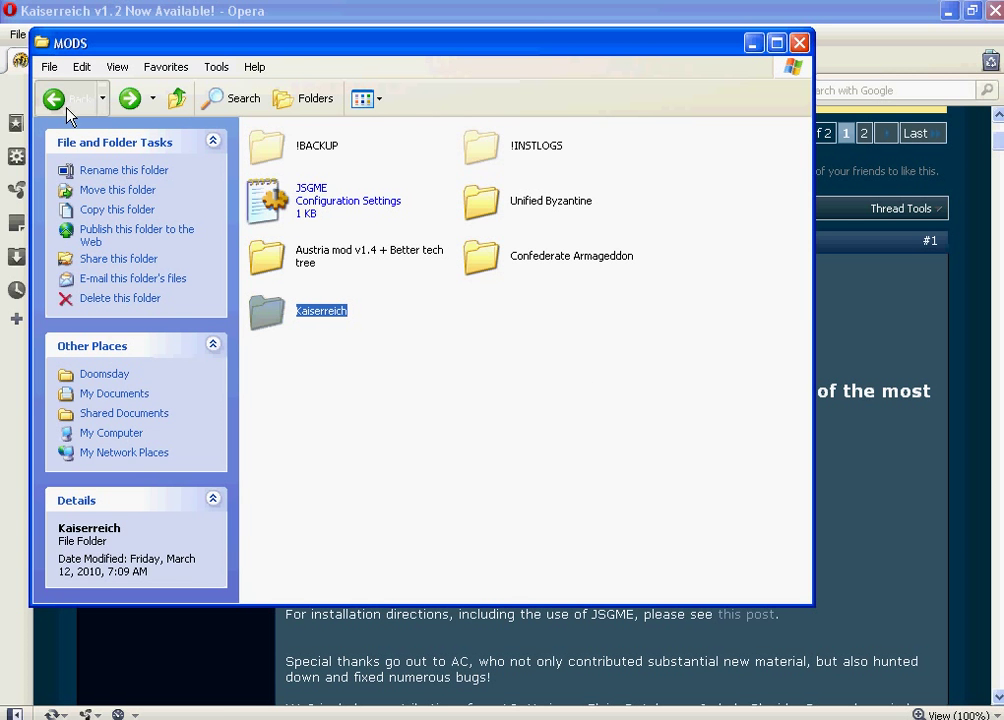
scroll(340, 306, "down", 3)
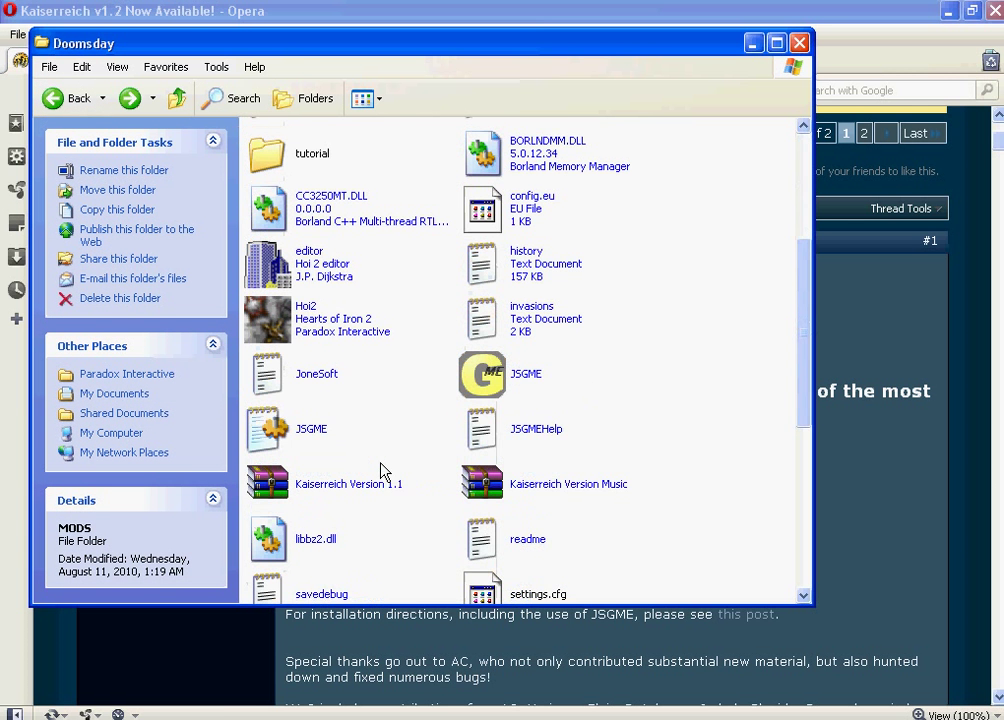
double_click(530, 375)
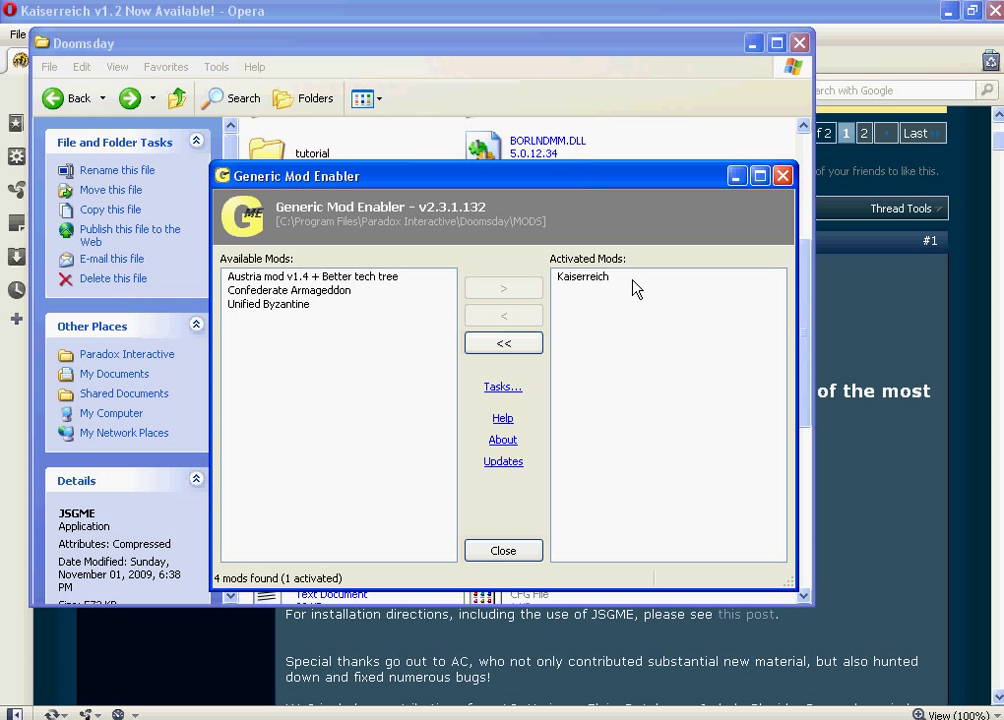
left_click(600, 278)
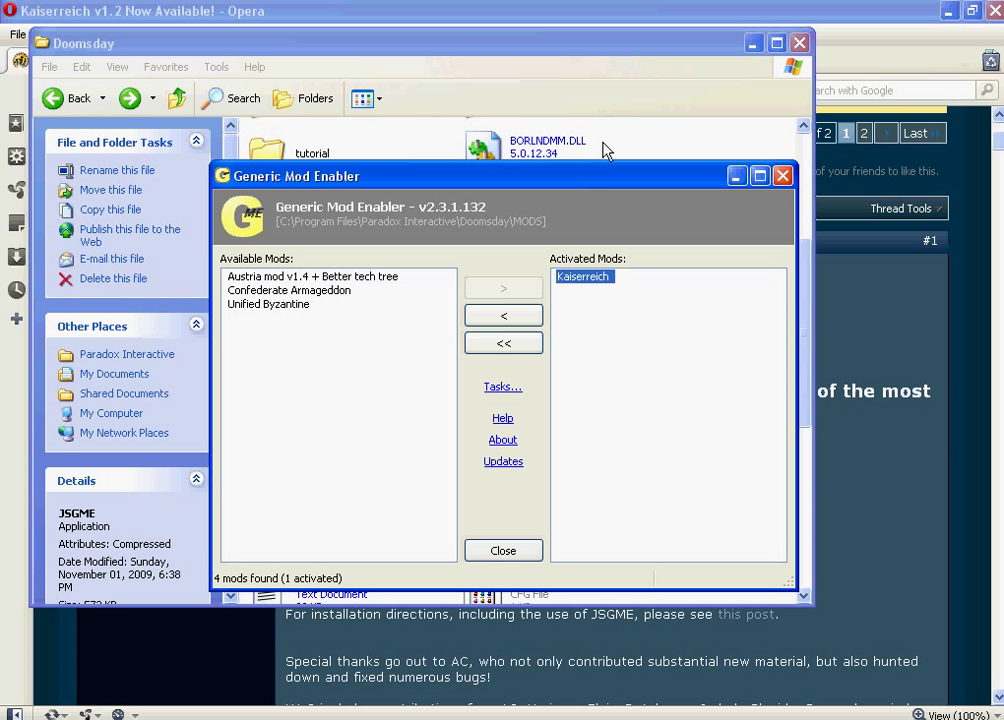
key("Escape")
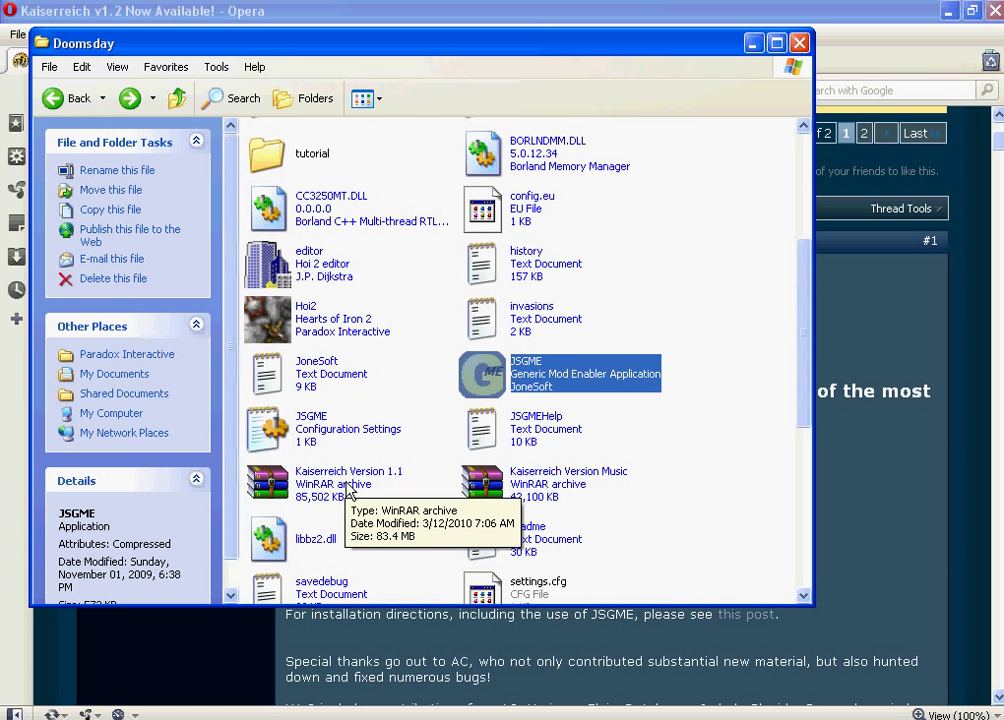
Look over the Kaiserreich Music and SKINS archives, then go back up to Paradox Interactive.
left_click(560, 484)
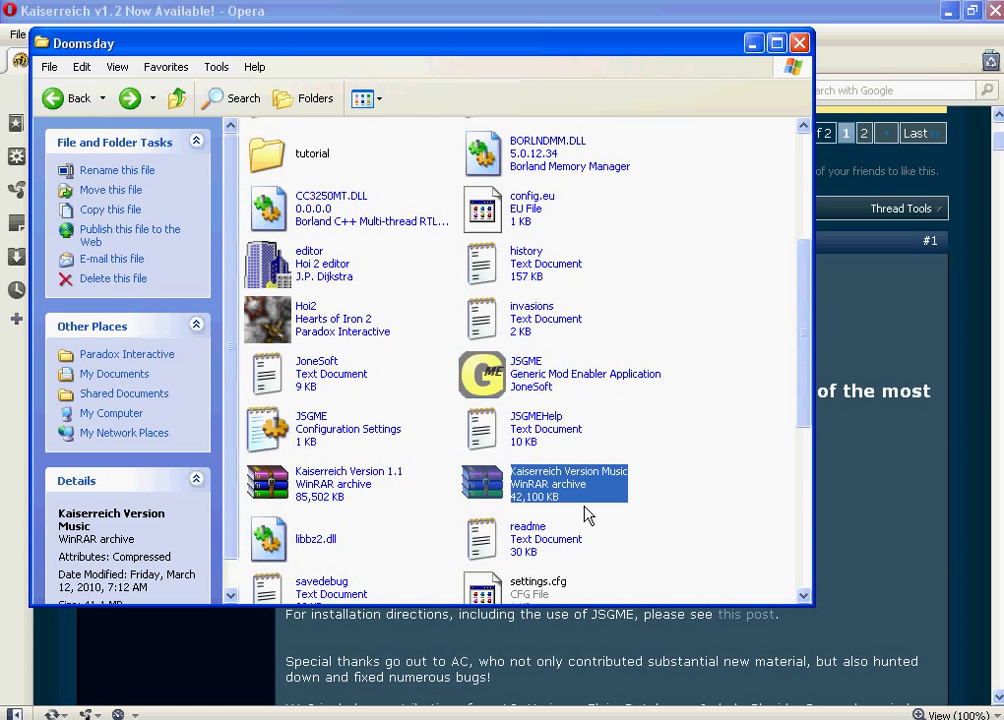
scroll(588, 515, "down", 2)
left_click(314, 520)
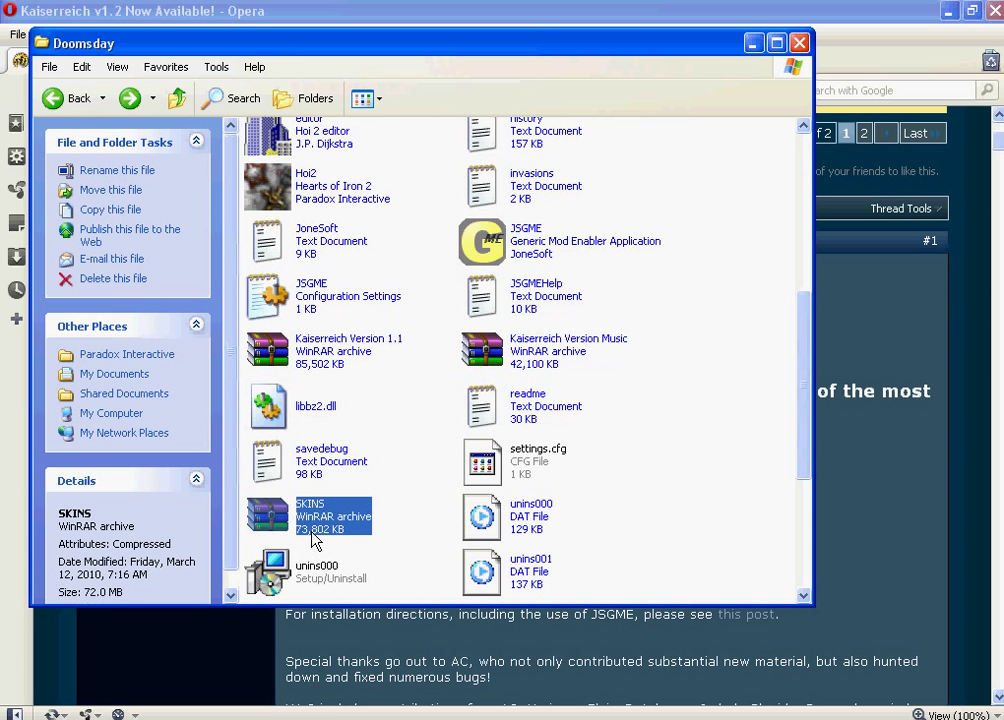
scroll(420, 460, "down", 2)
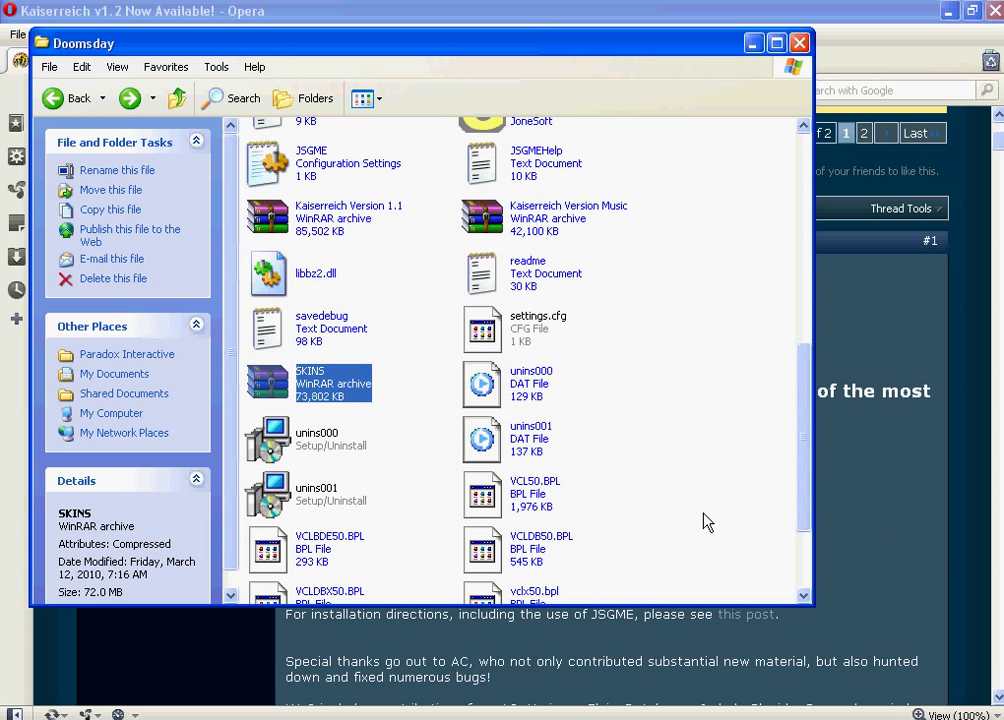
scroll(580, 490, "up", 2)
scroll(520, 480, "up", 2)
scroll(508, 468, "up", 2)
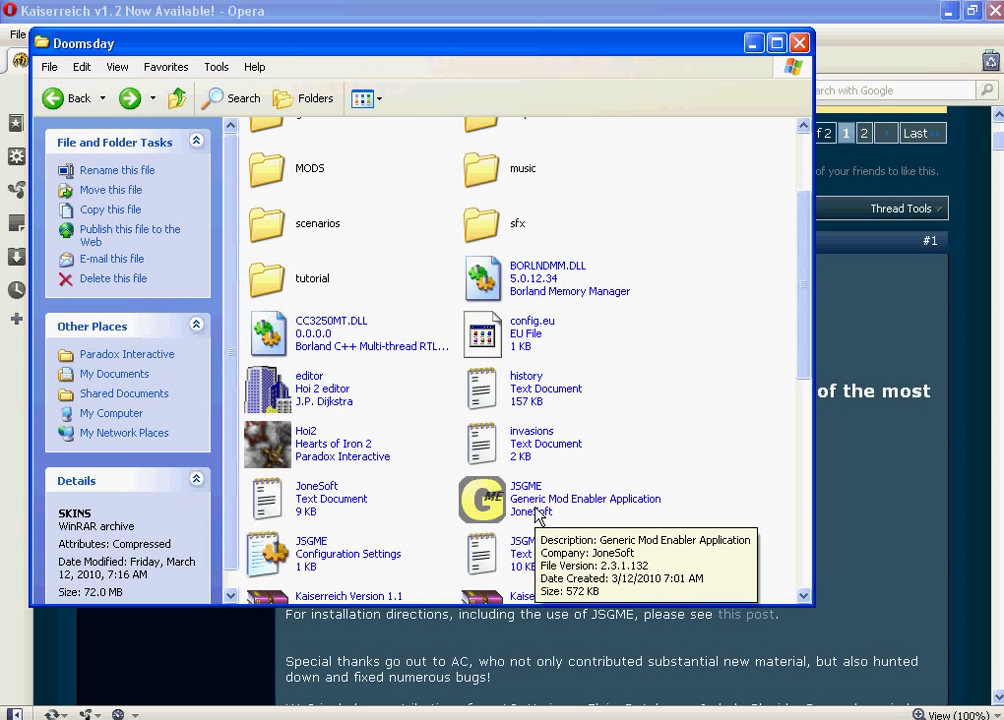
left_click(68, 98)
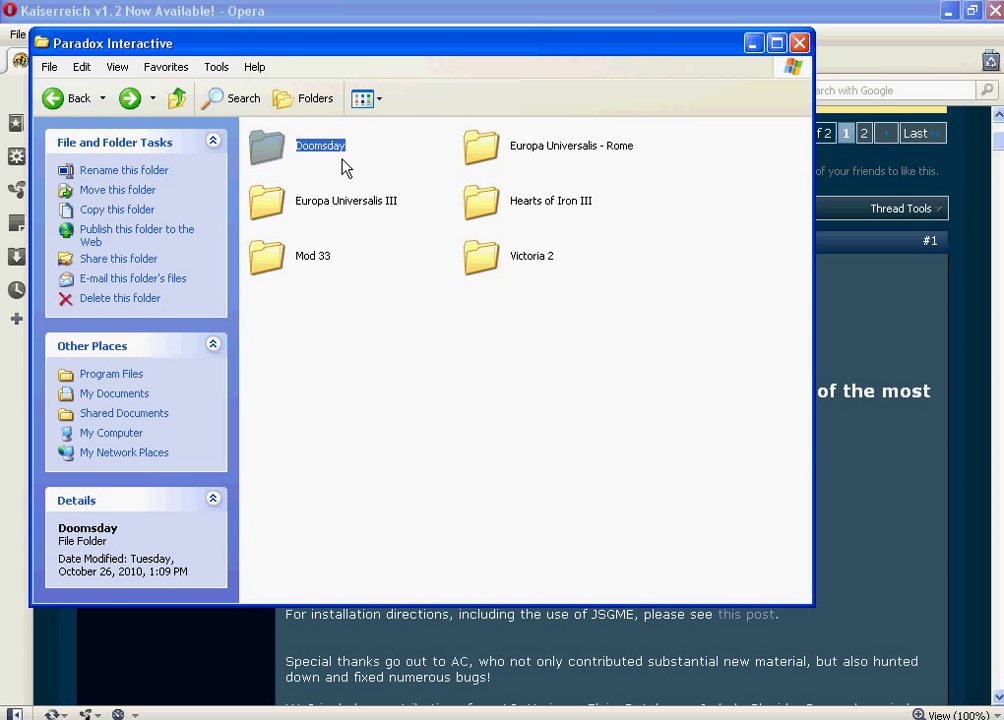
left_click(340, 349)
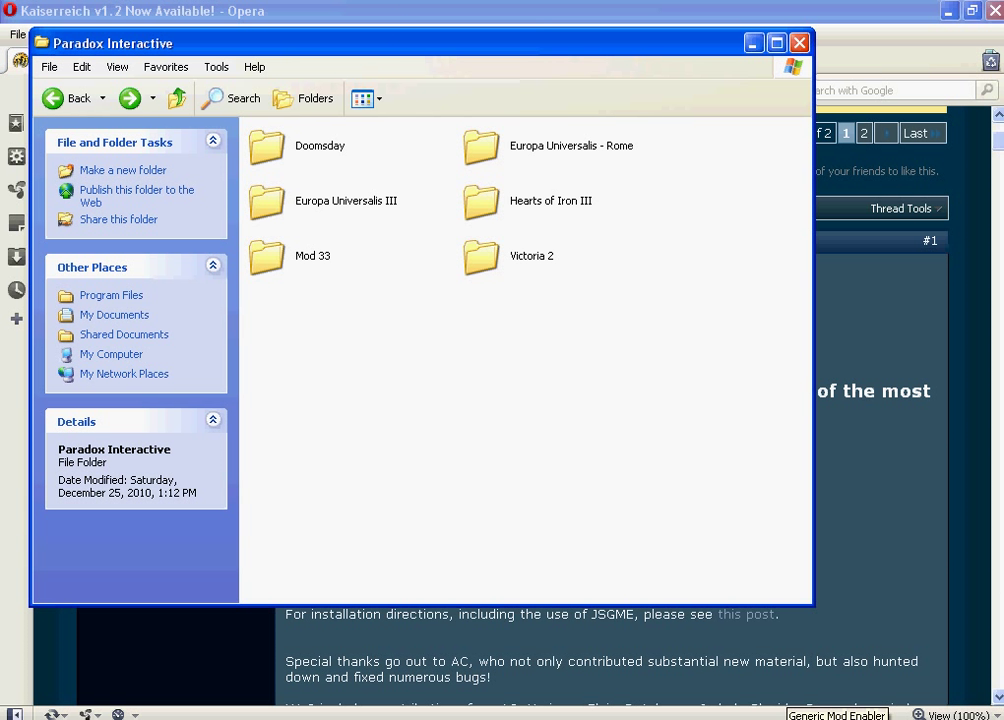
left_click(840, 713)
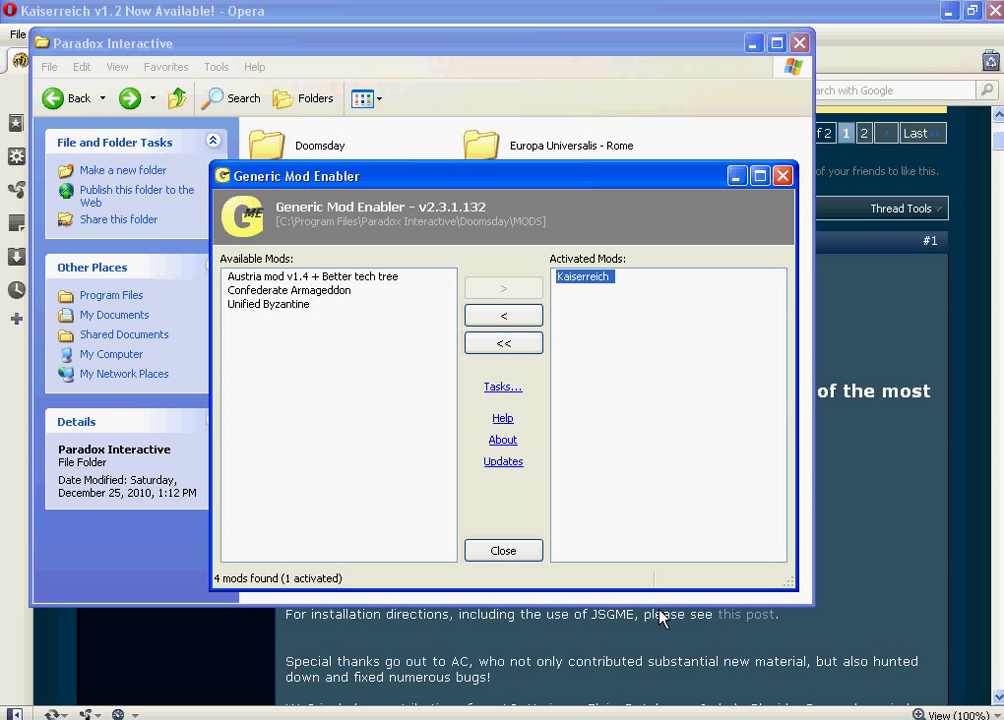
Clear the folder windows away and return Opera to the Kaiserreich forum thread list.
left_click(679, 11)
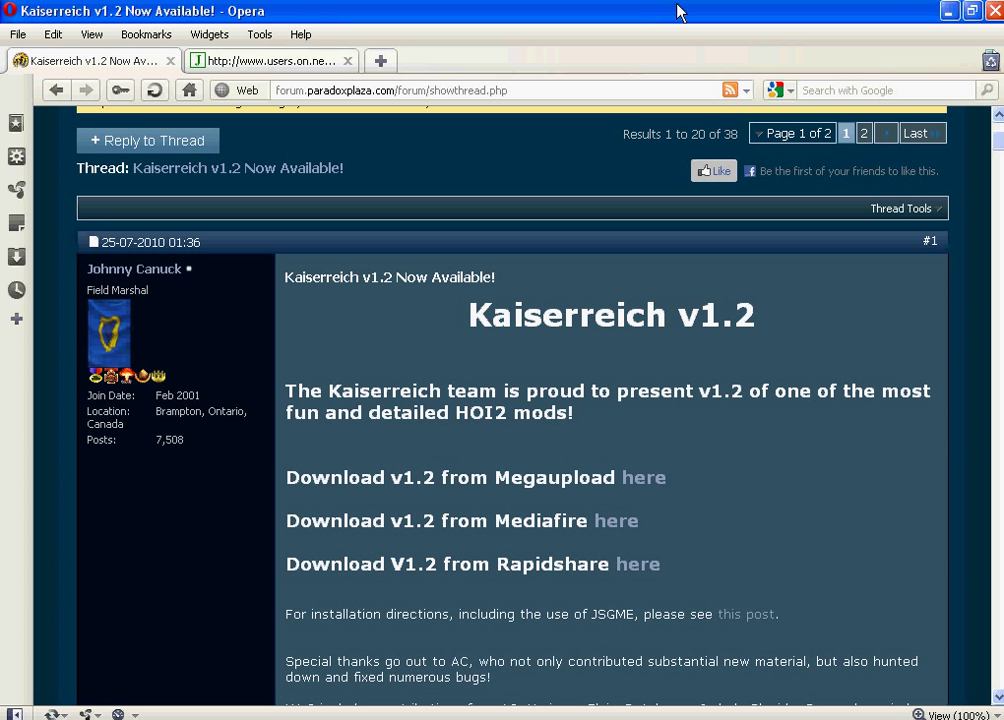
left_click(56, 90)
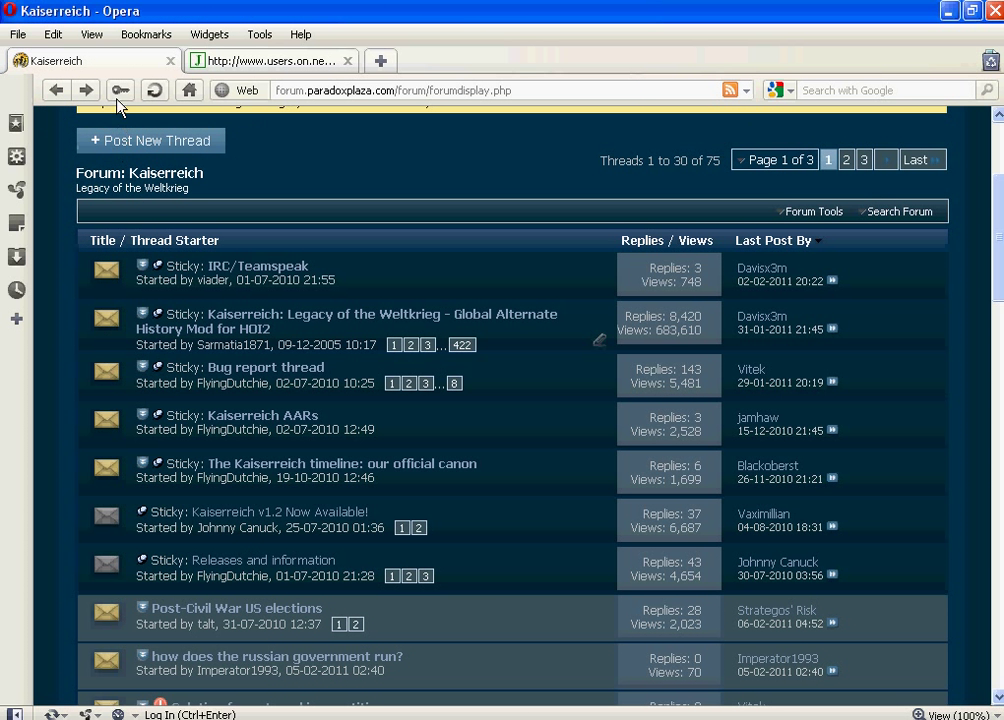
Search Google in a new tab for 'how to use jsgme paradoxplaza.com'.
left_click(380, 61)
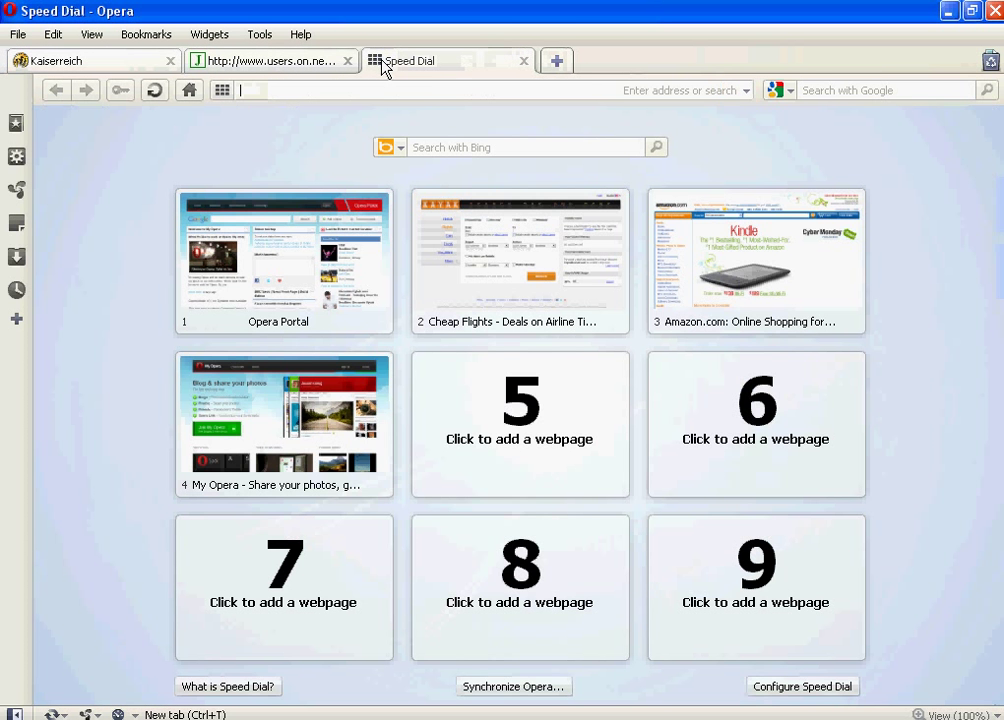
type("google.com")
key("Return")
type("js")
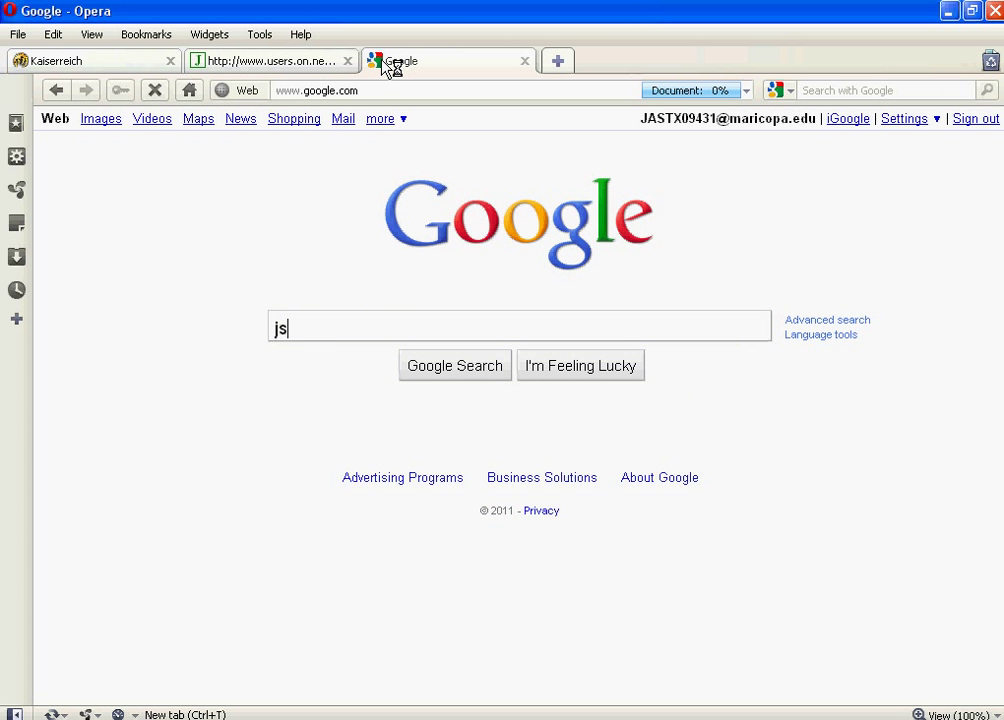
key("BackSpace")
key("BackSpace")
type("how to use h")
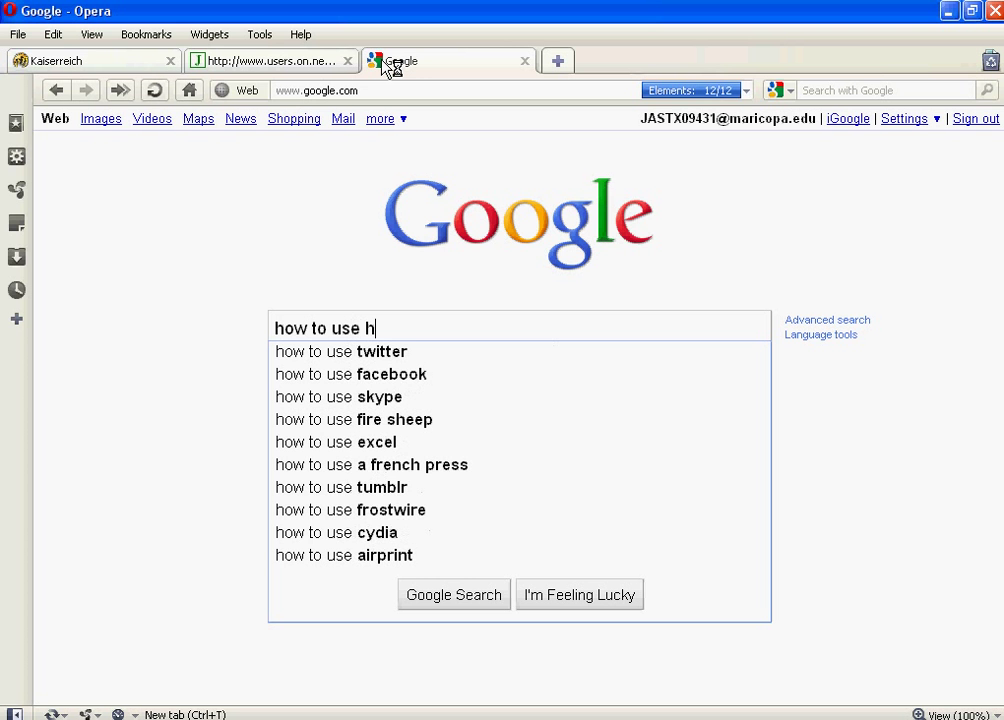
key("BackSpace")
type("jsg")
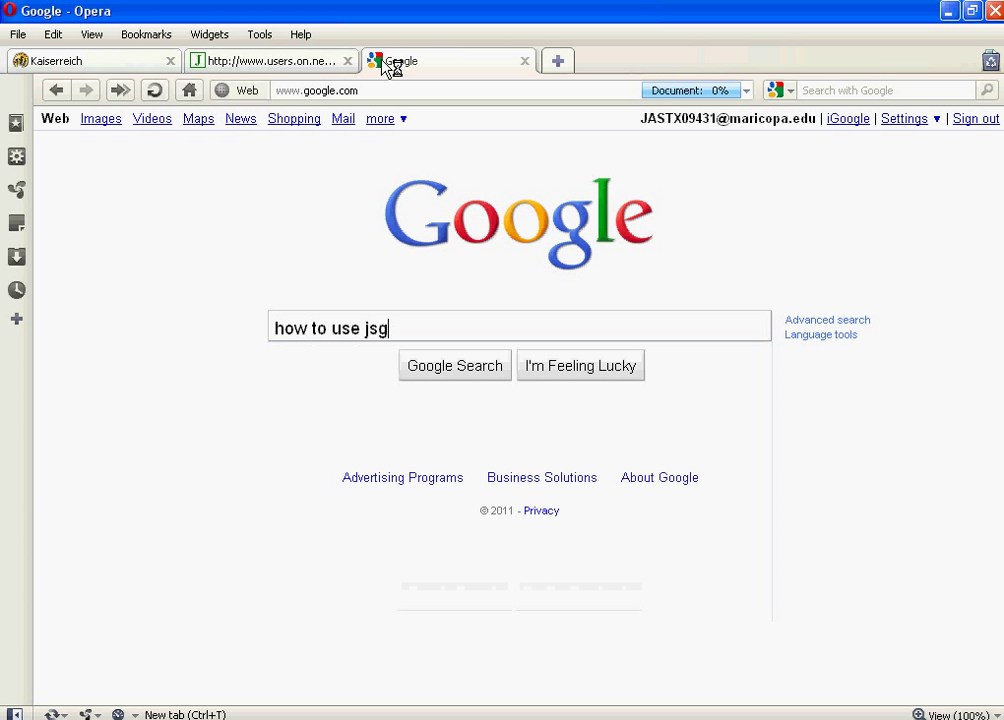
type("nme")
key("BackSpace")
key("BackSpace")
key("BackSpace")
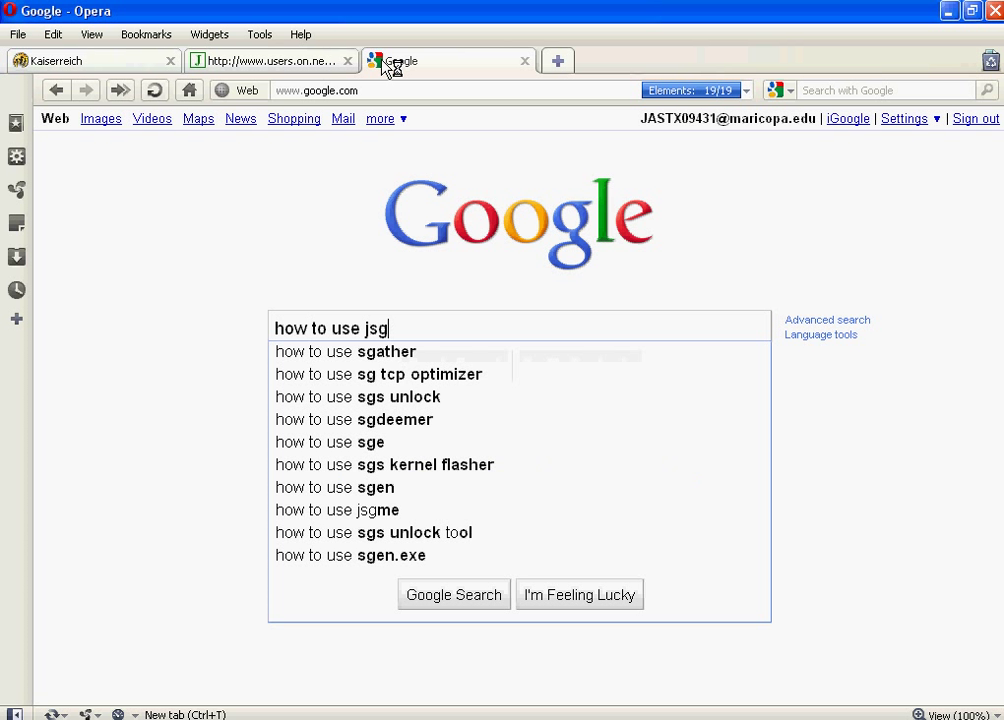
type("me p")
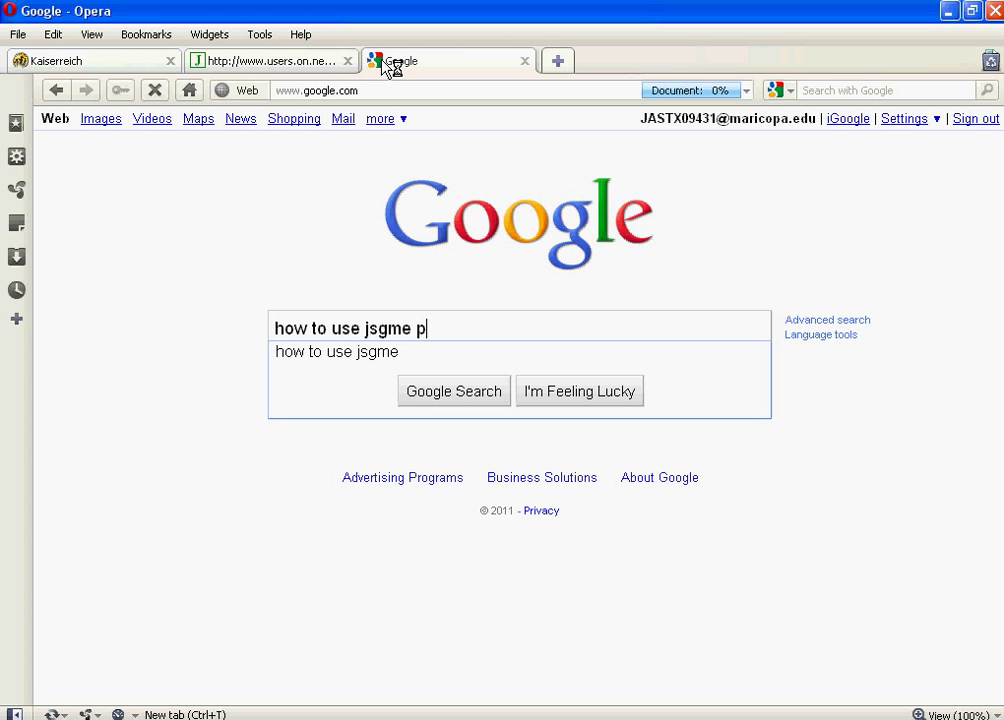
type("aradoxplaza")
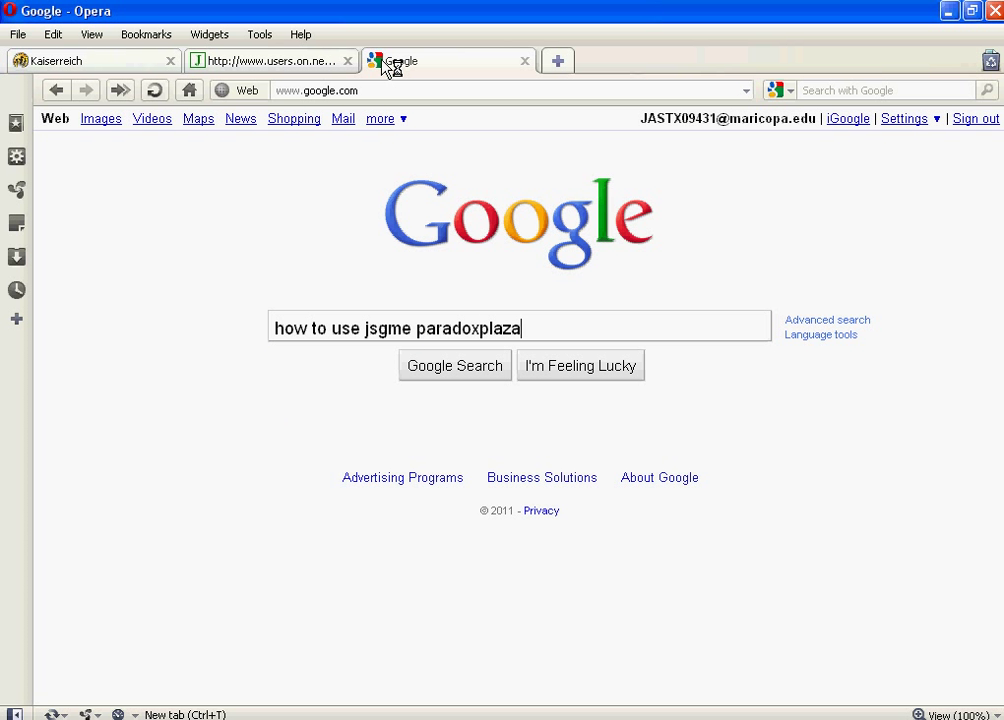
type(".com")
key("Return")
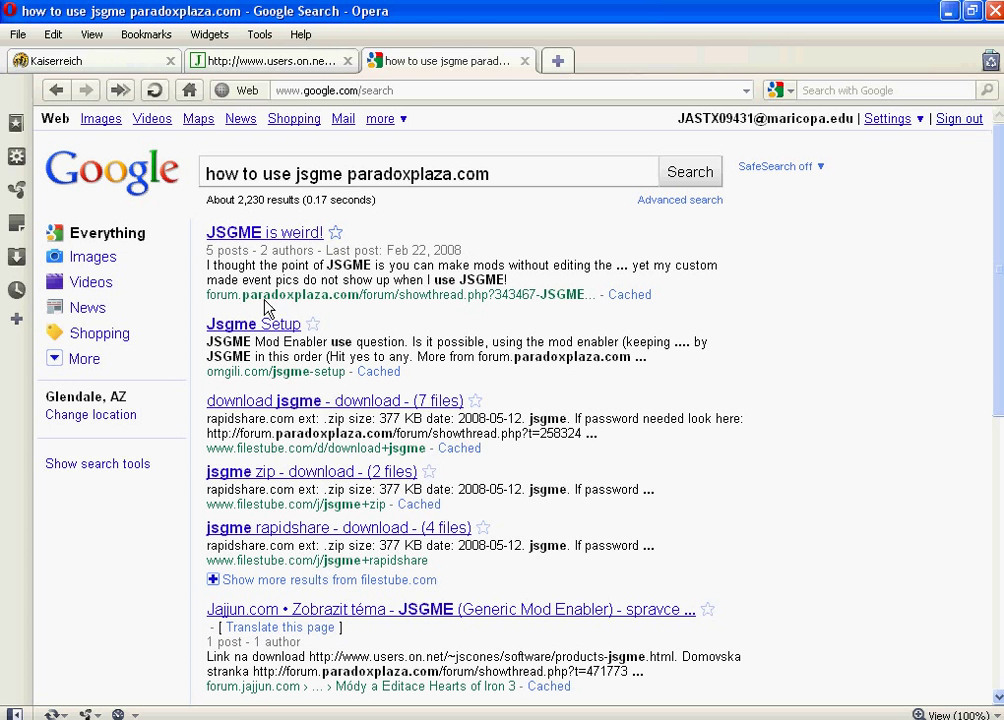
Read the 'JSGME is weird!' forum thread and close its tab.
left_click(247, 240)
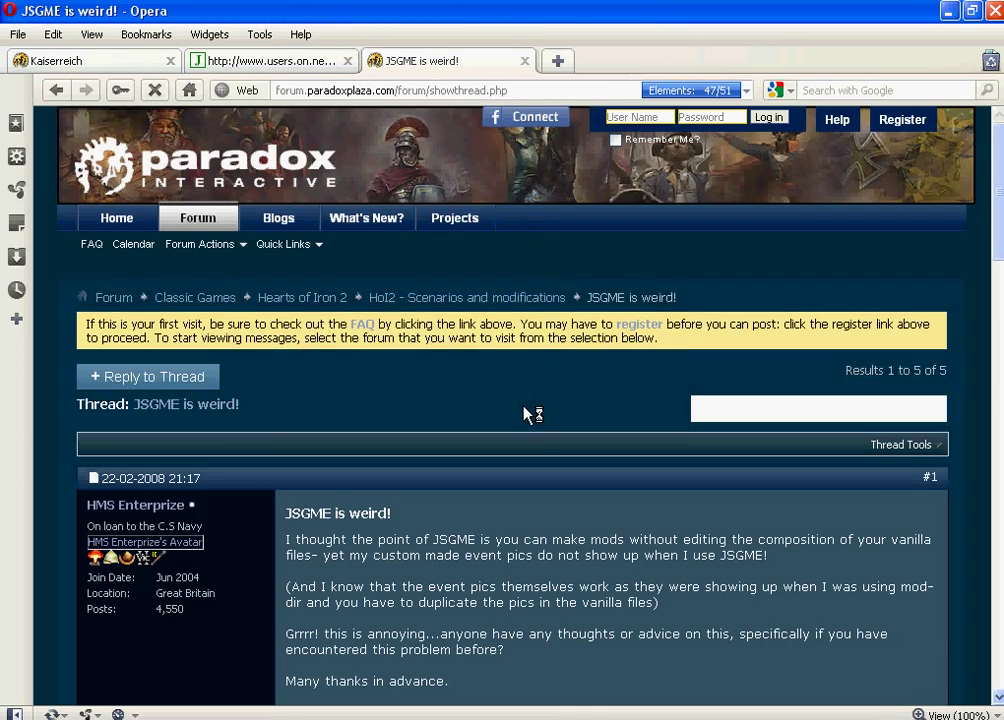
scroll(529, 428, "down", 3)
scroll(529, 428, "down", 3)
scroll(529, 400, "up", 3)
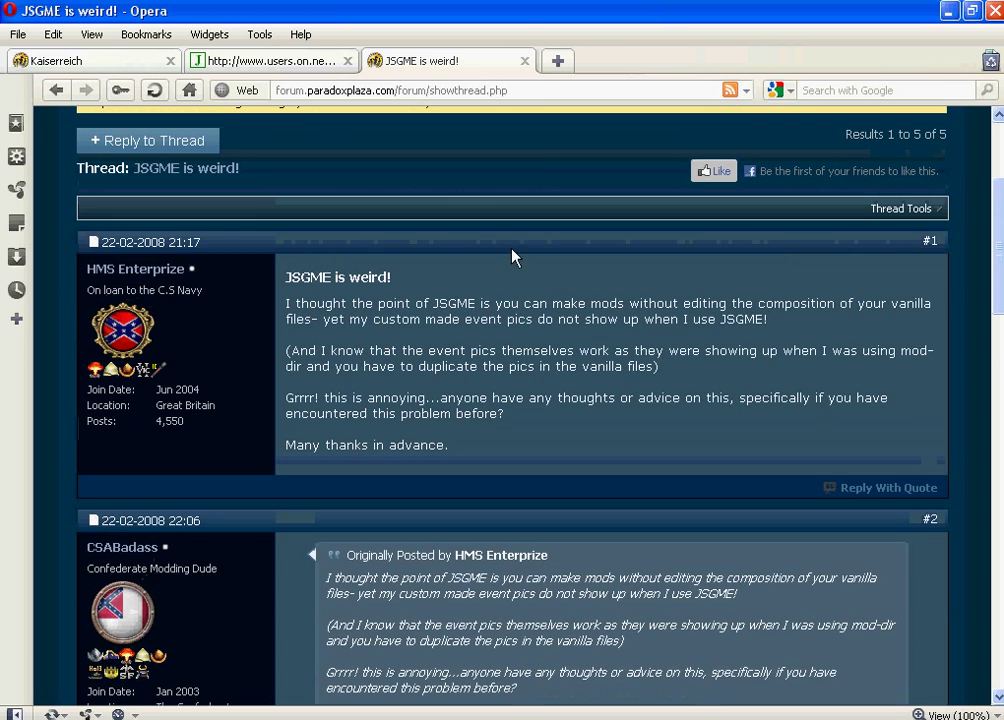
left_click(525, 62)
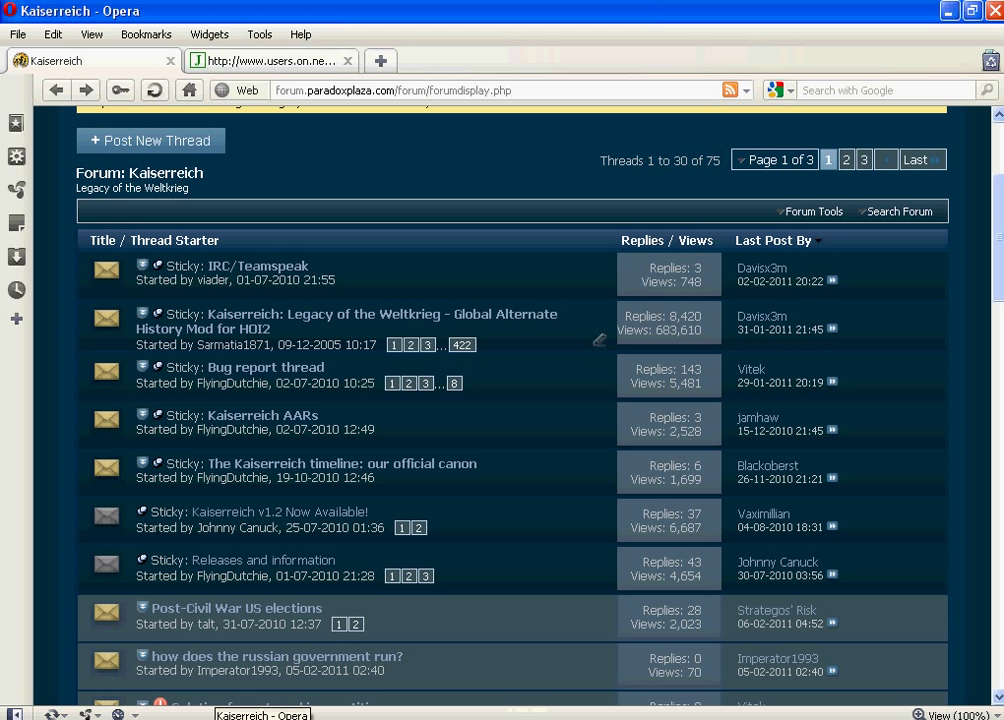
Restore the Paradox Interactive folder window over the forum page and select the Doomsday folder.
left_click(527, 714)
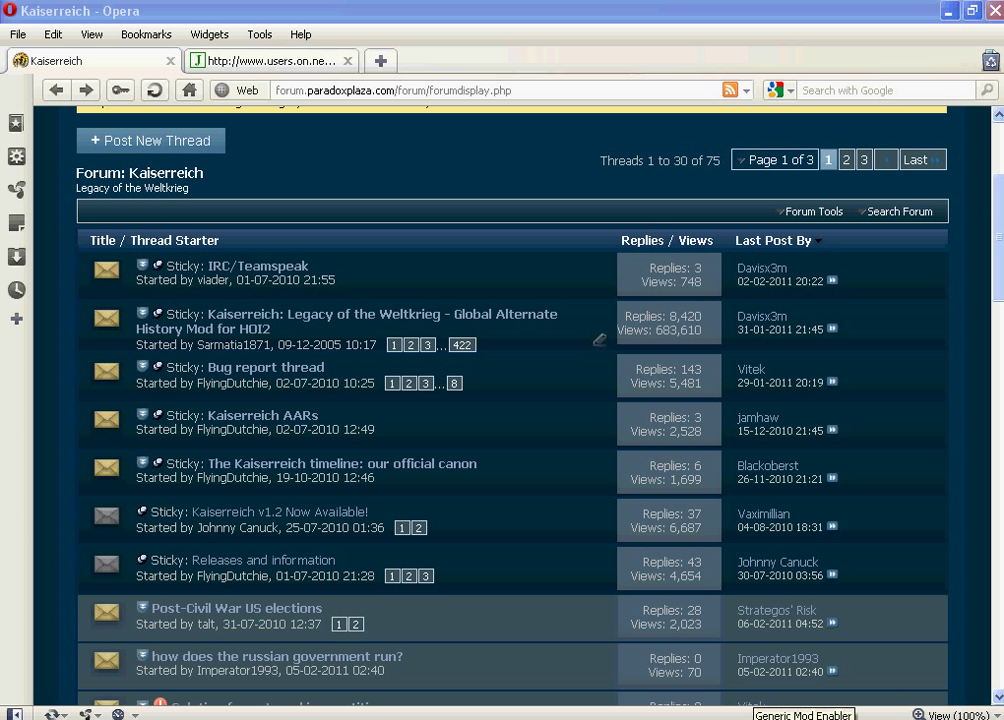
key("alt+Tab")
left_click(313, 145)
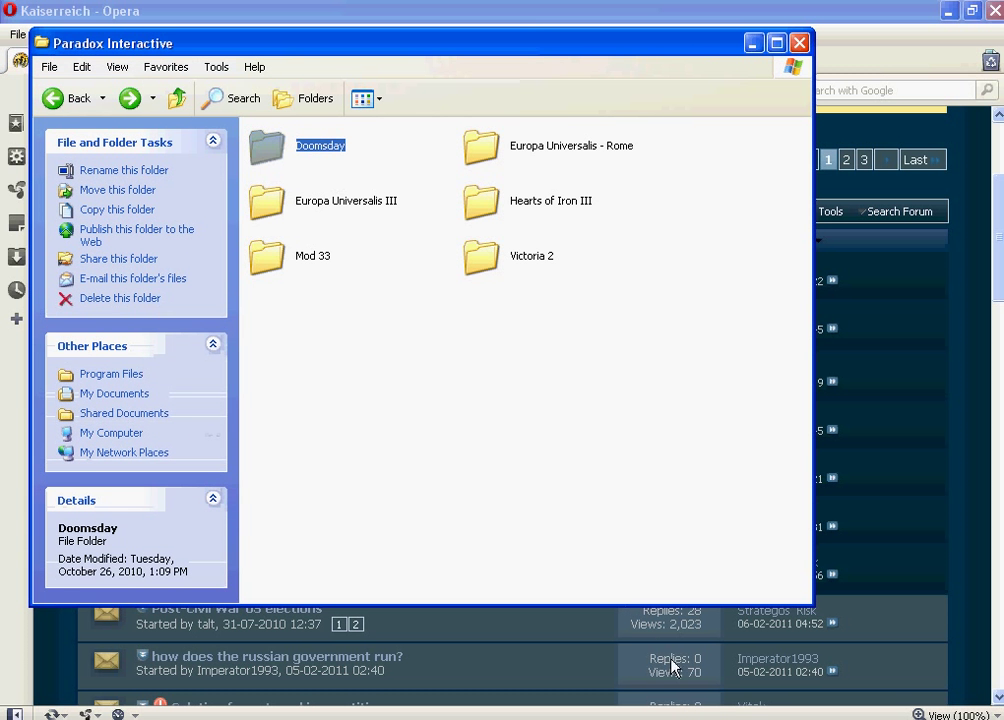
Switch back to Generic Mod Enabler showing Kaiserreich in the Activated Mods list.
key("alt+Tab")
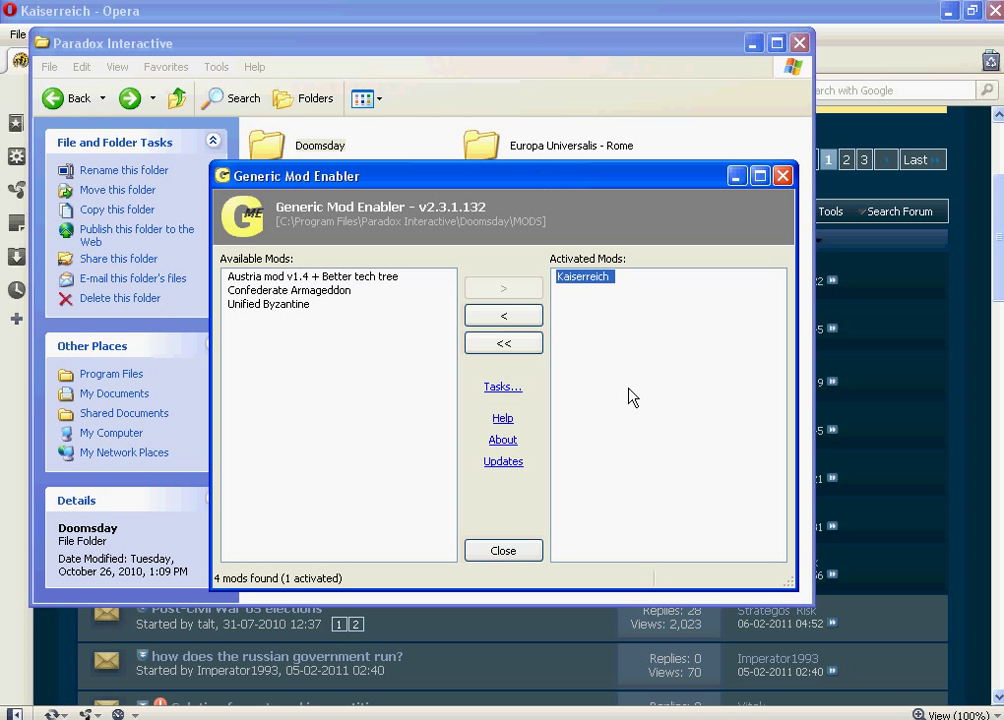